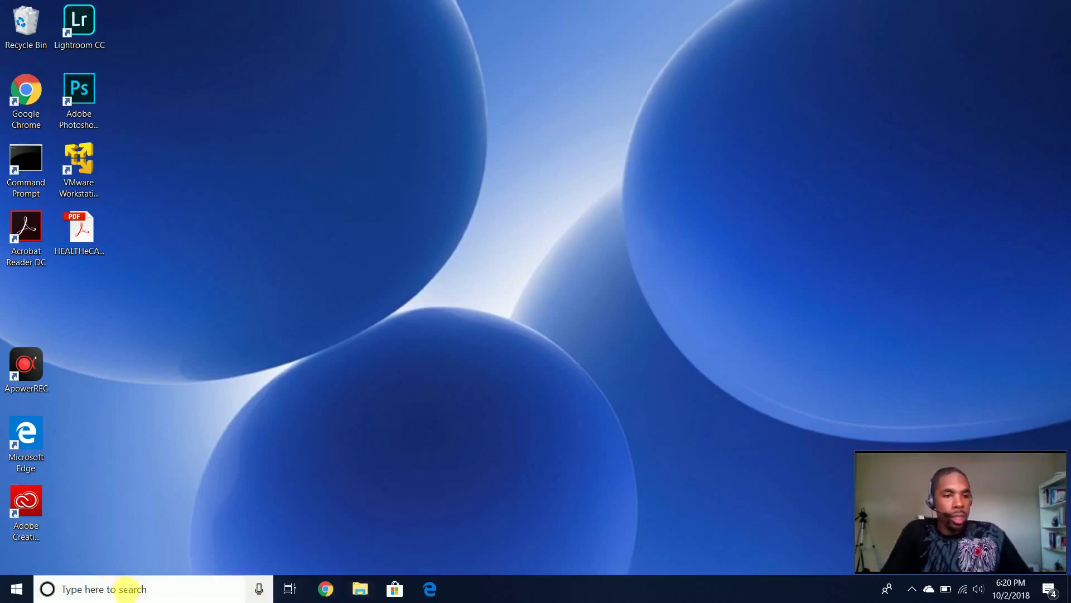
Search Windows for 'control' and open Control Panel's All Control Panel Items view
click(128, 588)
click(443, 390)
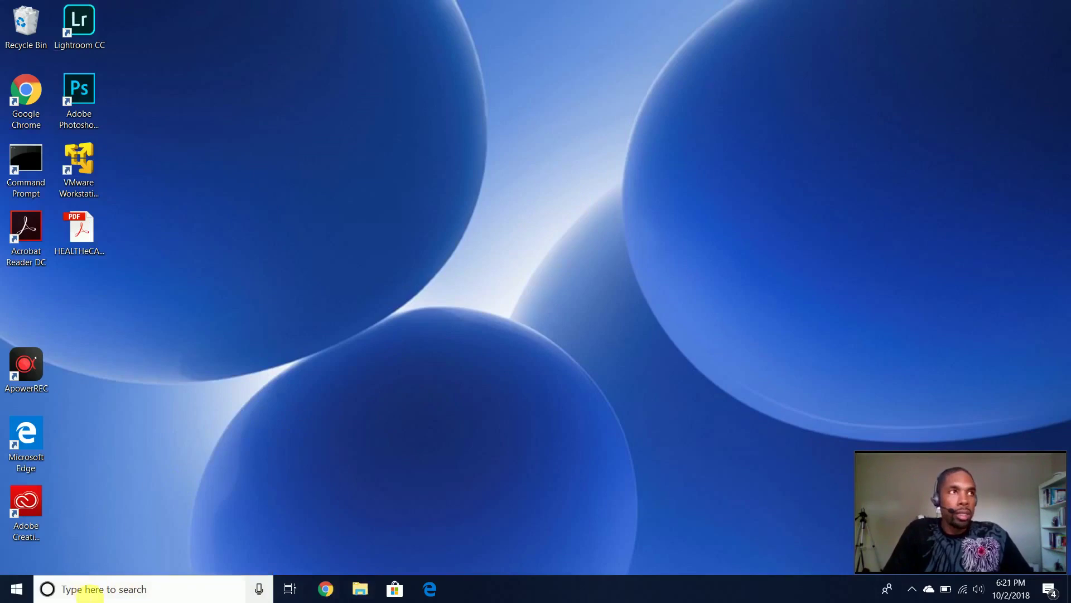
click(88, 592)
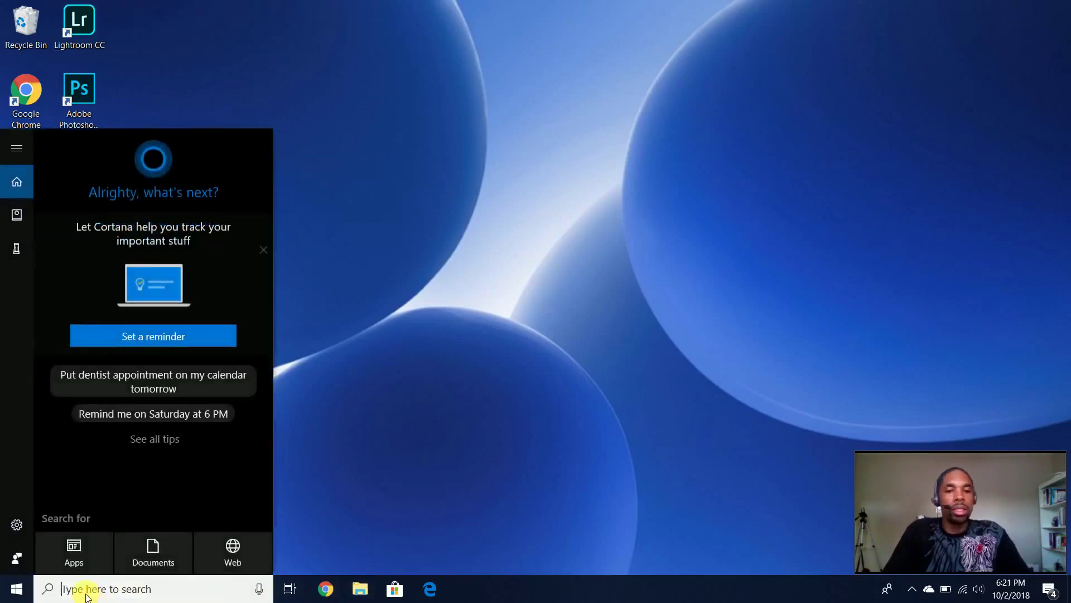
text(control)
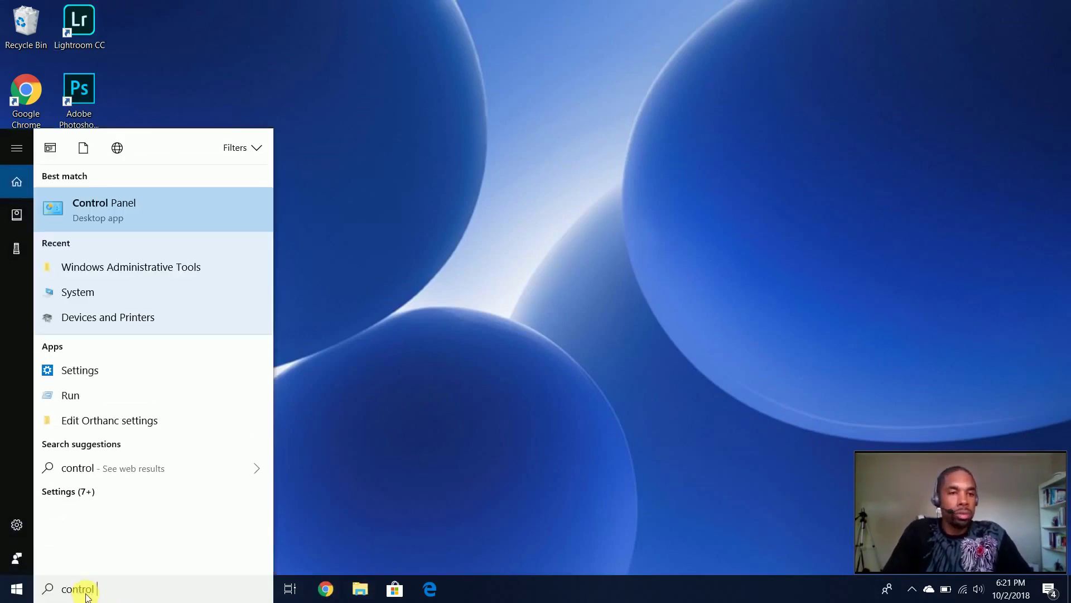
key(Return)
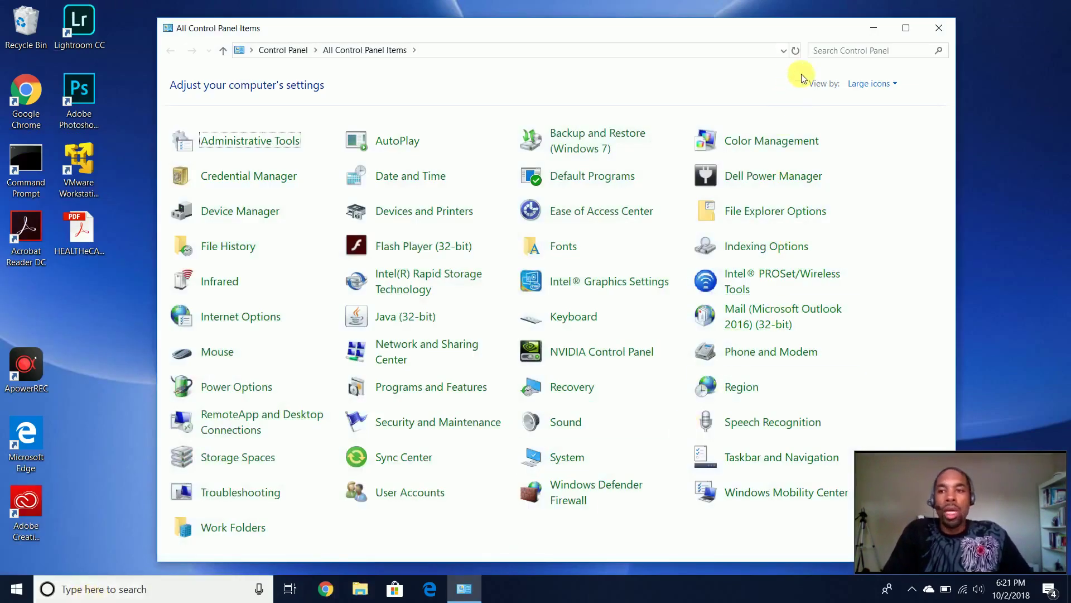
Drag the All Control Panel Items window further left on the desktop
drag(772, 31, 663, 26)
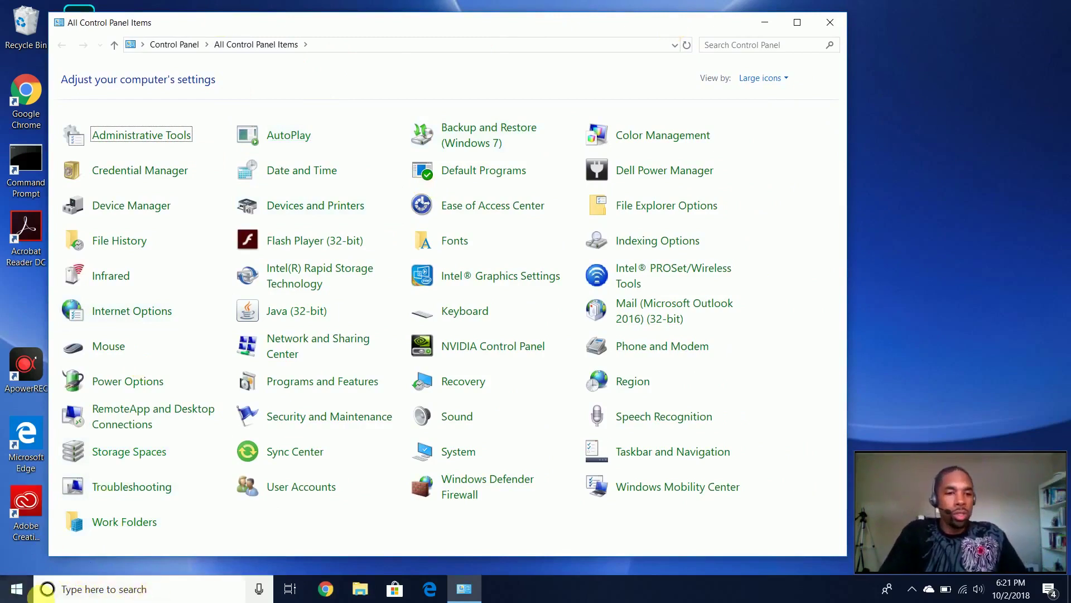
Start a search for 'con', clear it, and briefly open the Start menu
click(84, 589)
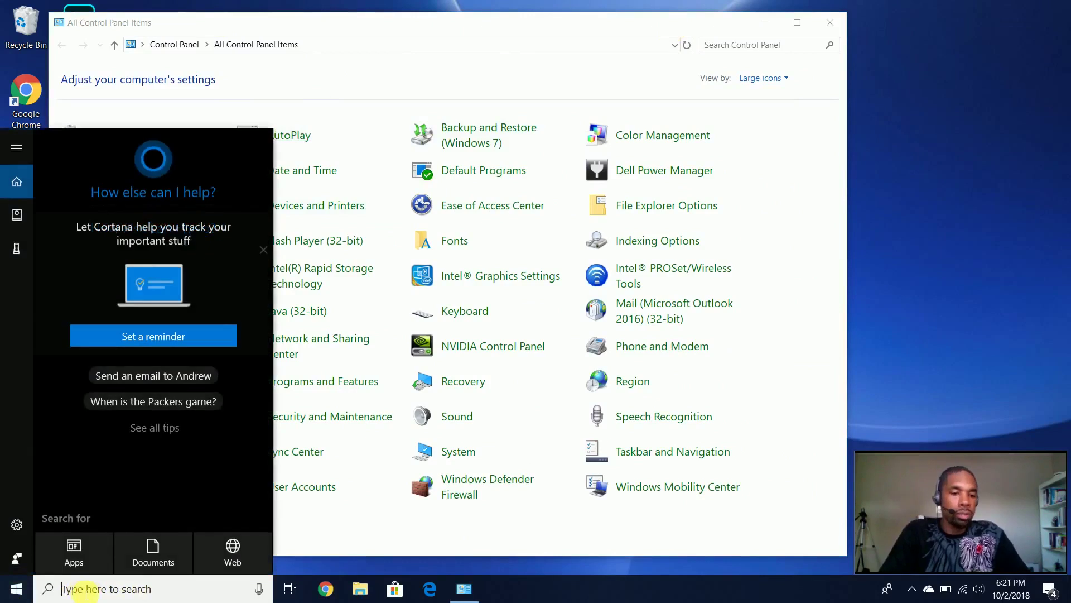
text(con)
key(BackSpace)
key(BackSpace)
key(BackSpace)
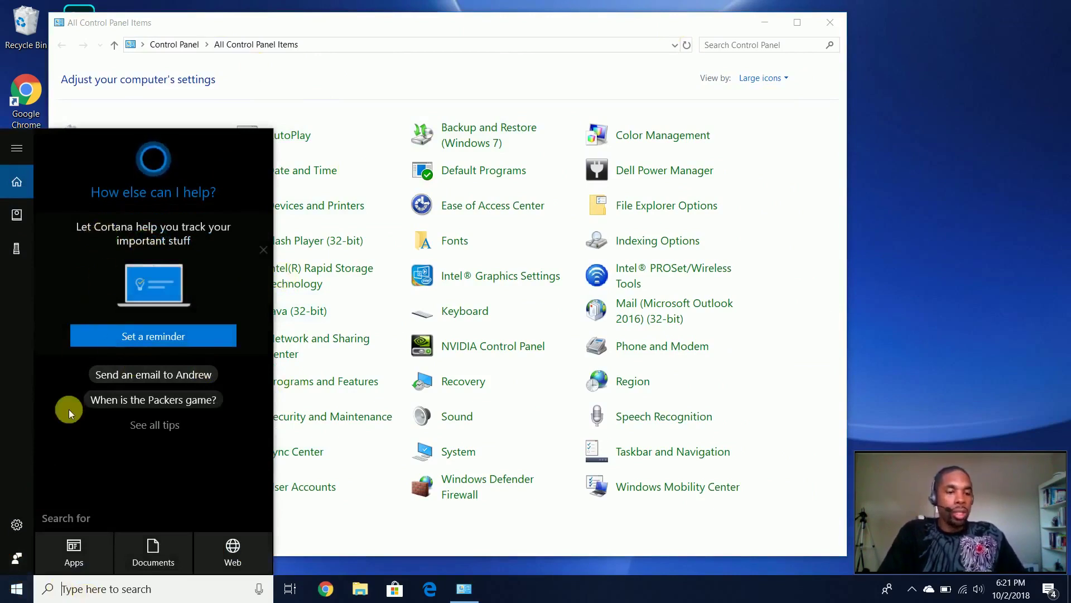
click(13, 593)
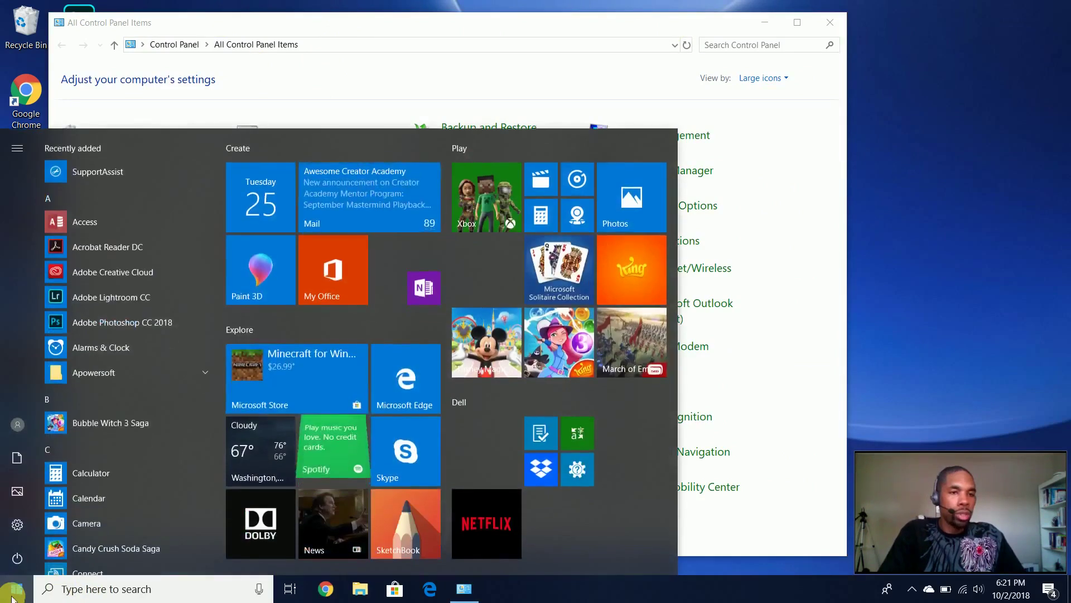
click(16, 593)
Scroll through the Start menu app list, then bring up search over Control Panel
click(17, 594)
scroll(89, 358, down, 5)
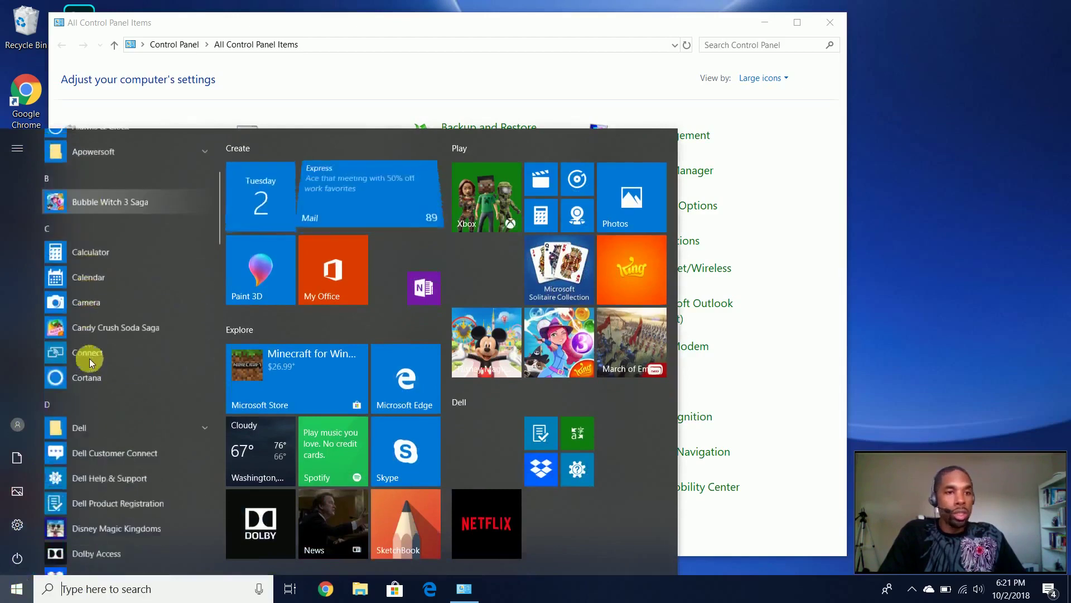
scroll(90, 361, down, 3)
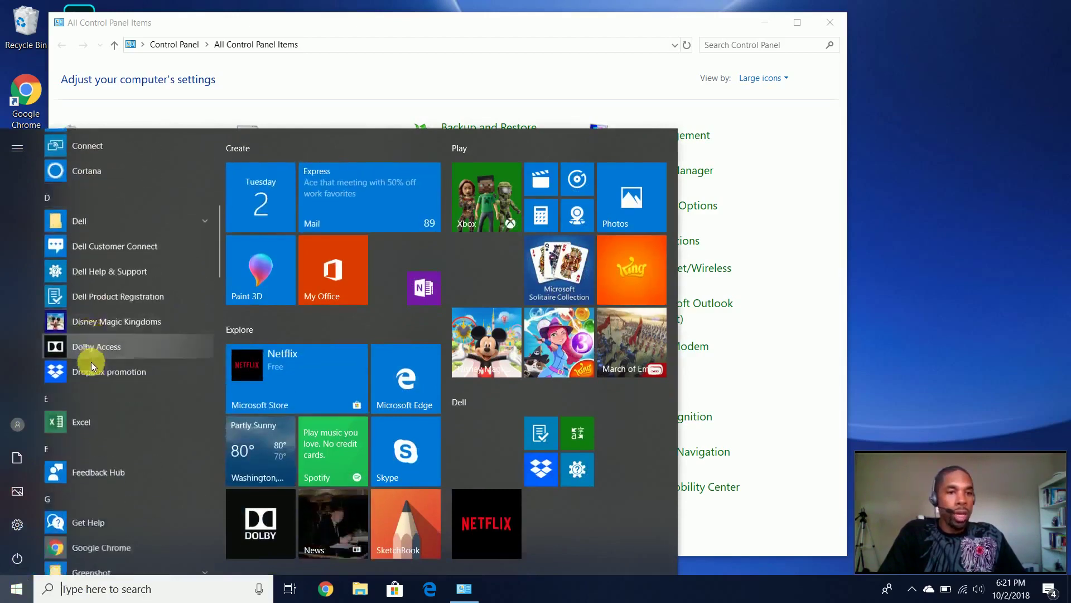
scroll(92, 361, down, 4)
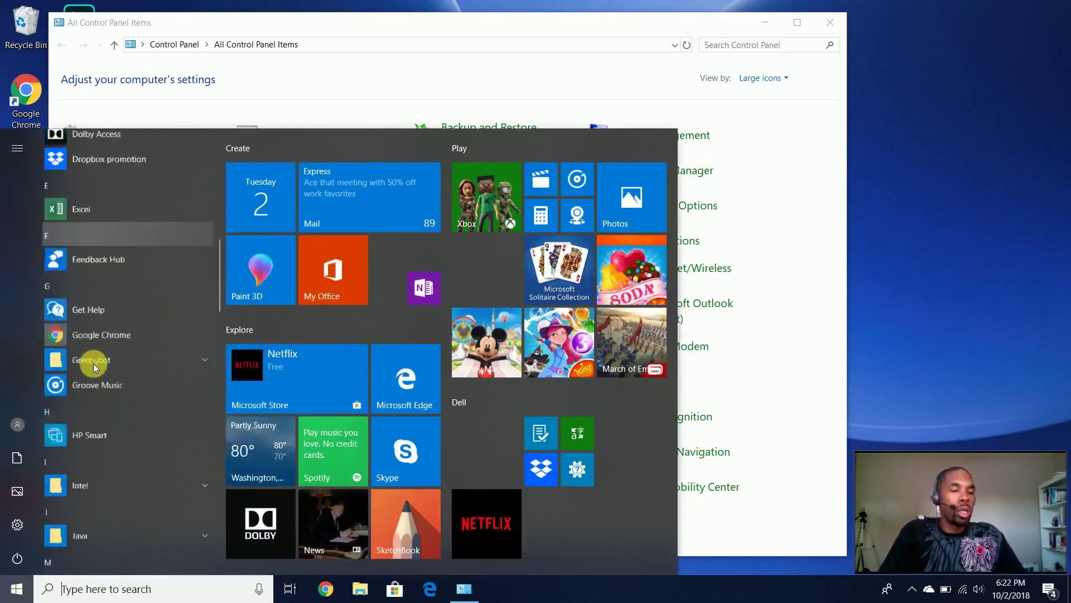
scroll(92, 363, down, 4)
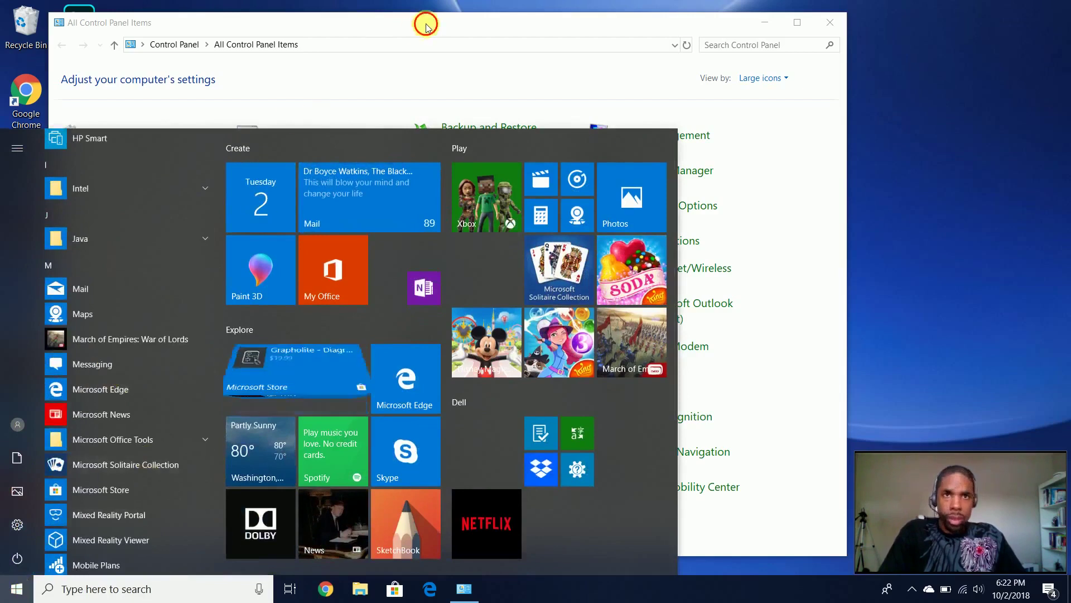
click(426, 24)
click(89, 590)
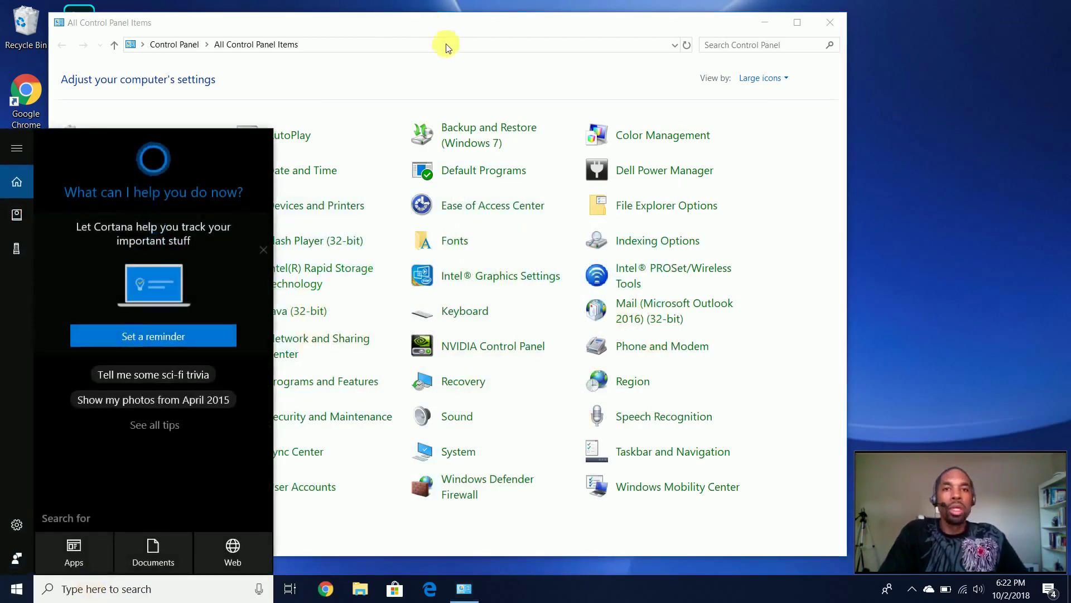
click(447, 23)
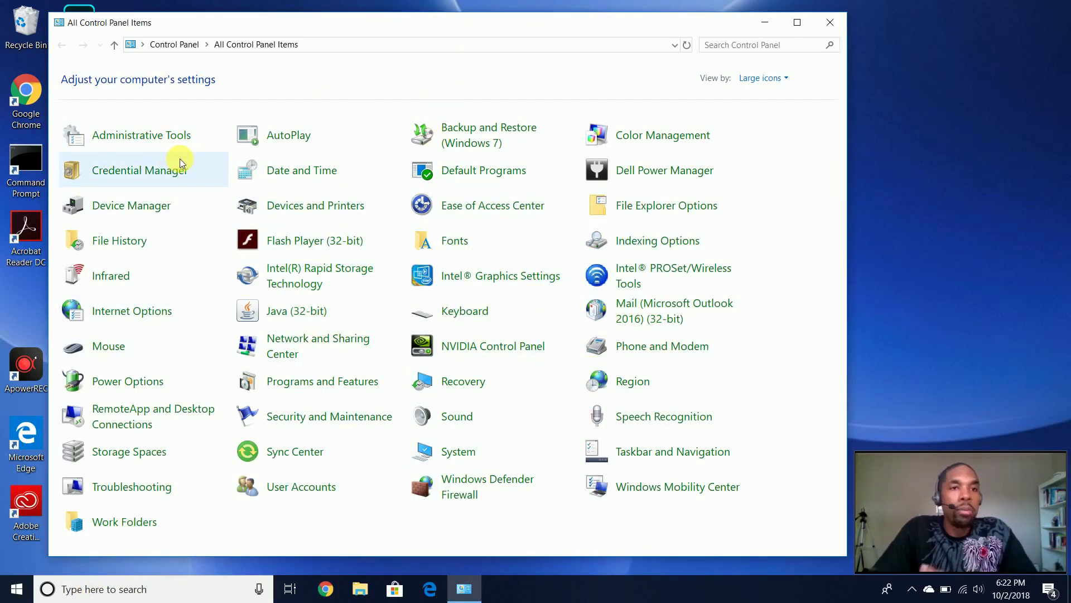
Open Administrative Tools from Control Panel and move its window down and right
key(super+e)
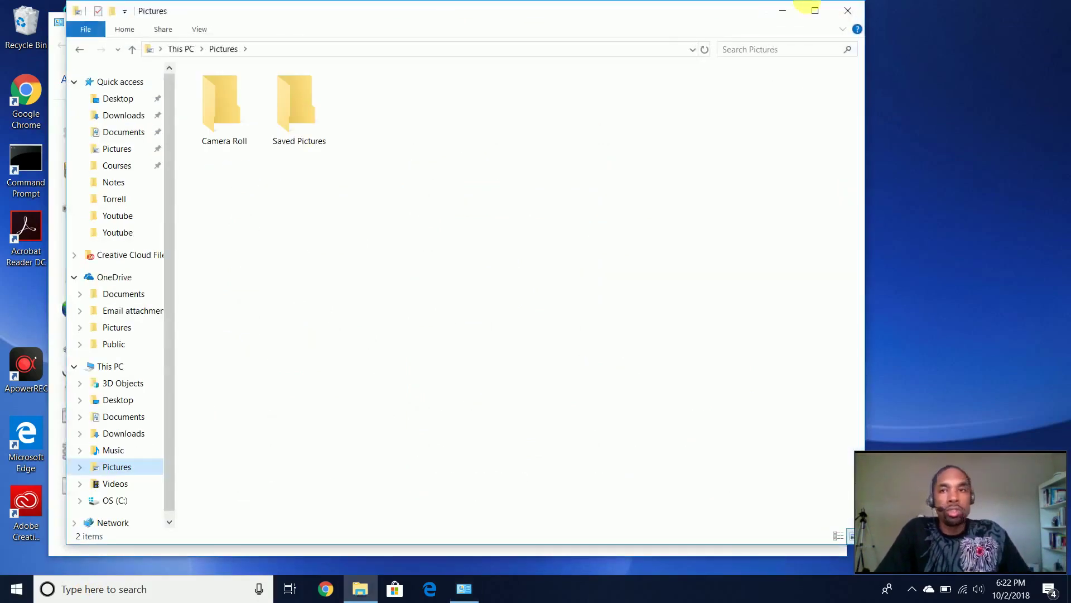
click(848, 10)
click(128, 144)
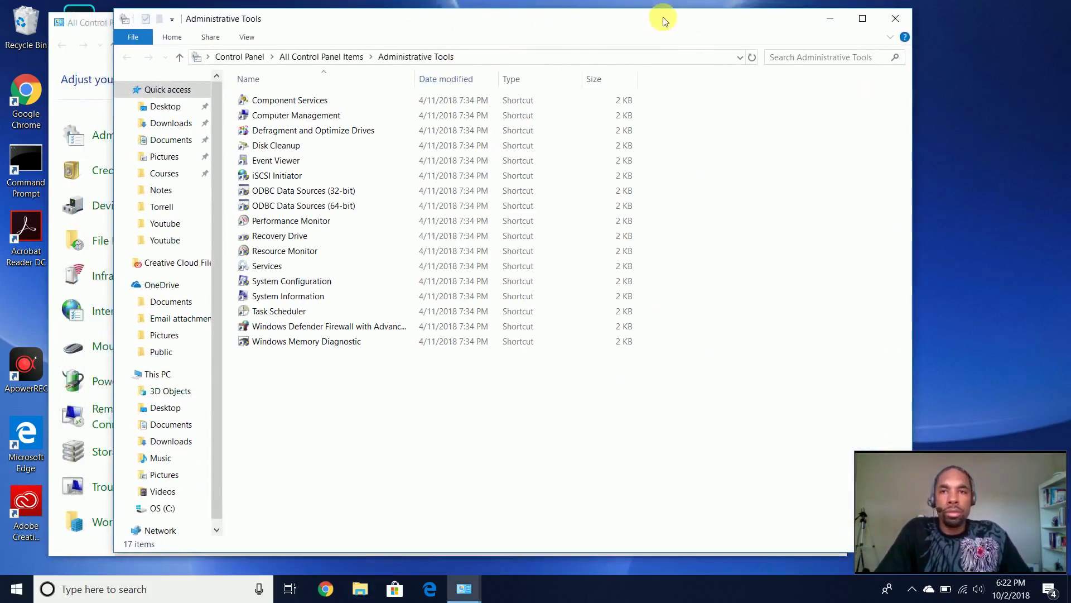
drag(663, 17, 695, 39)
Widen the Name column and launch the Computer Management shortcut
click(757, 22)
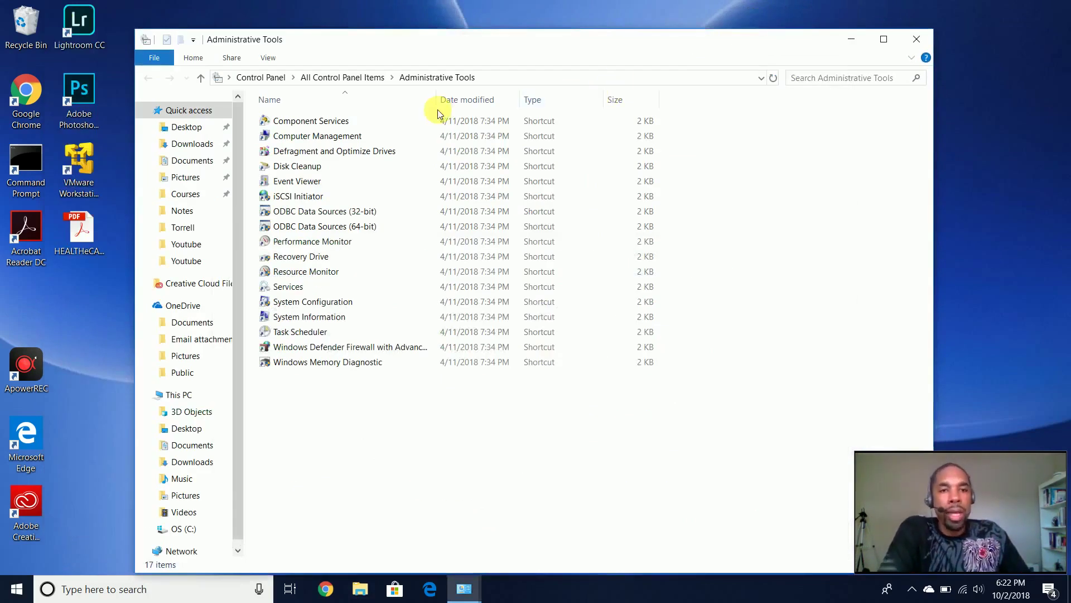
drag(437, 111, 493, 109)
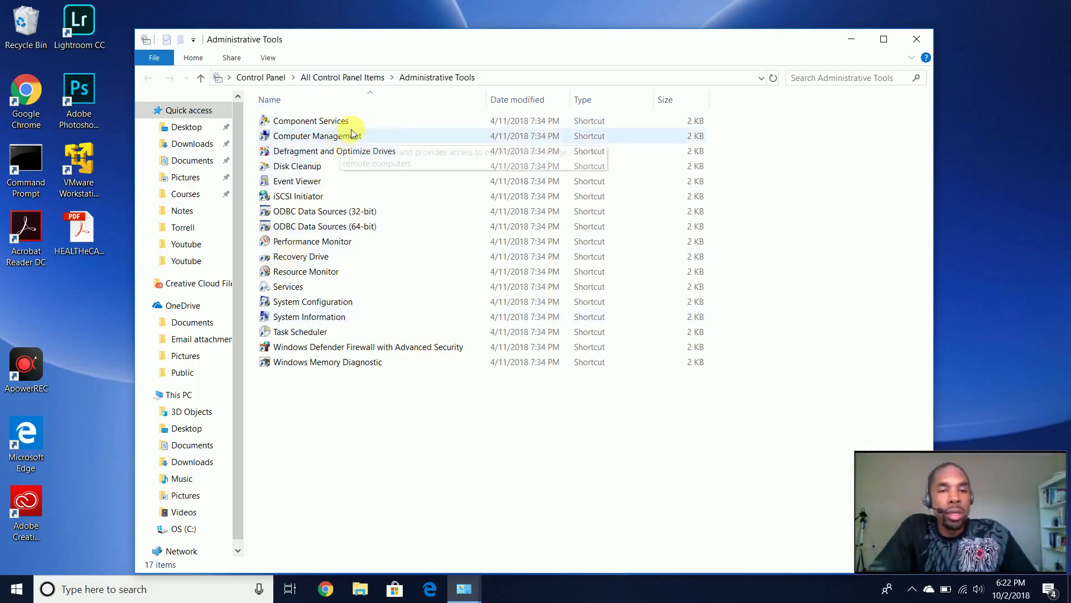
drag(458, 43, 484, 43)
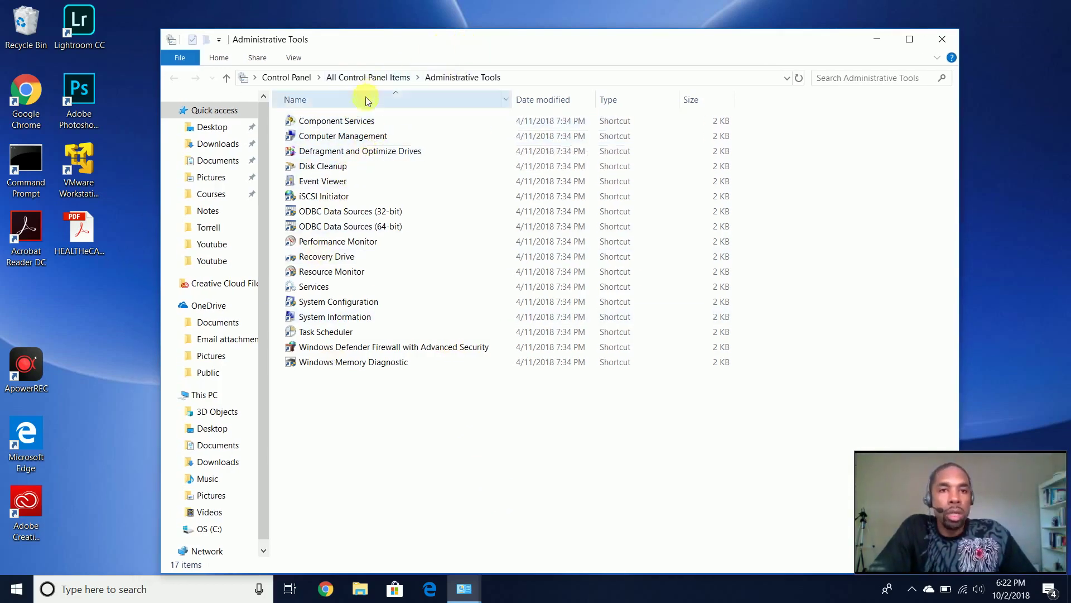
double_click(377, 136)
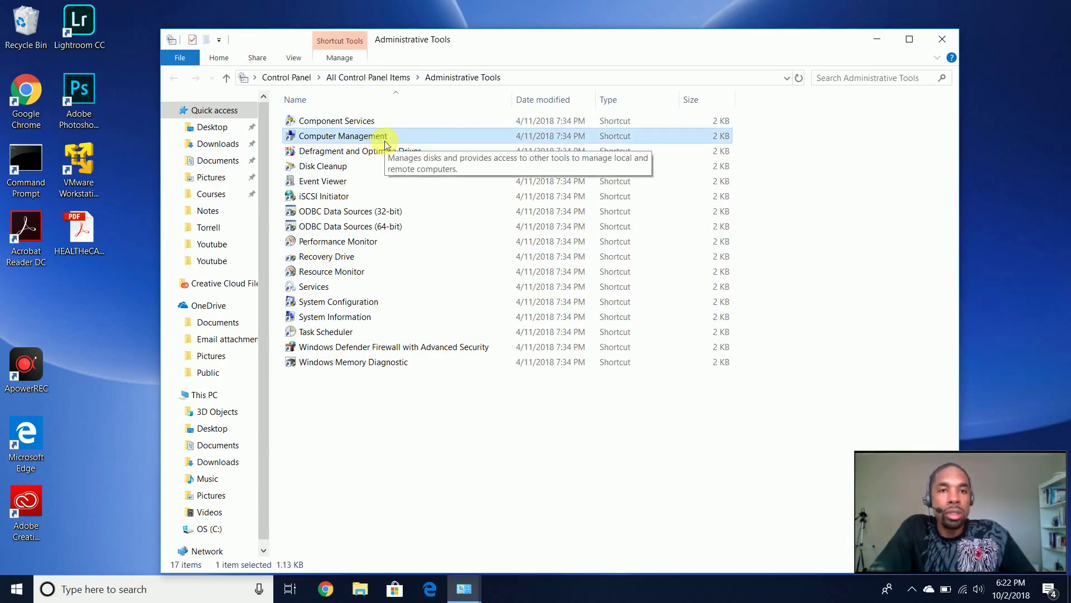
Minimize Administrative Tools and move the Computer Management window right and down
click(879, 39)
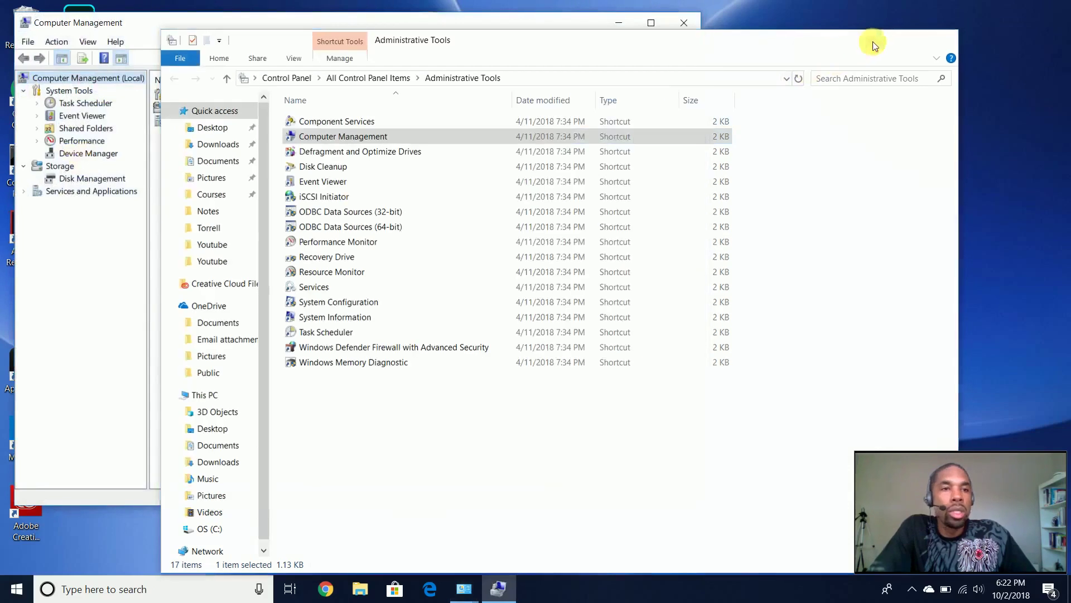
drag(442, 29, 562, 39)
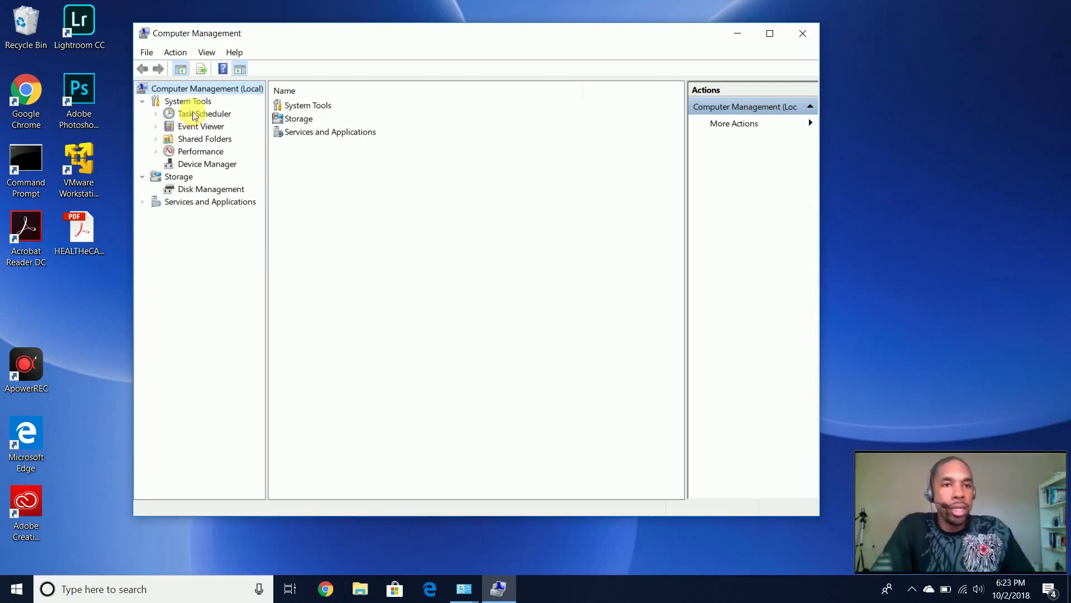
drag(362, 36, 370, 39)
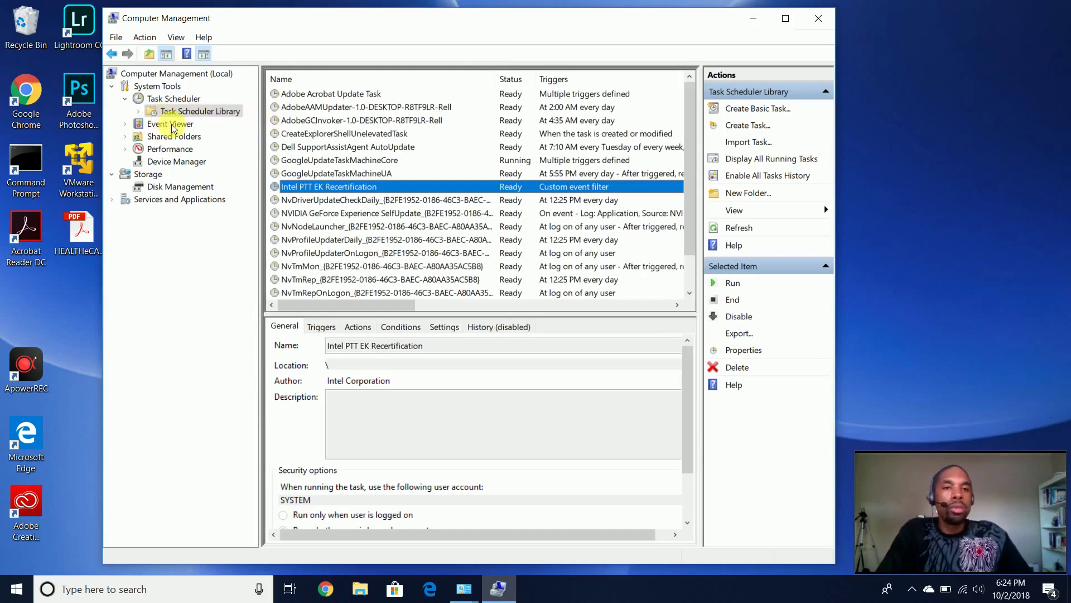
Expand Event Viewer and its Custom Views to reveal Administrative Events
click(173, 125)
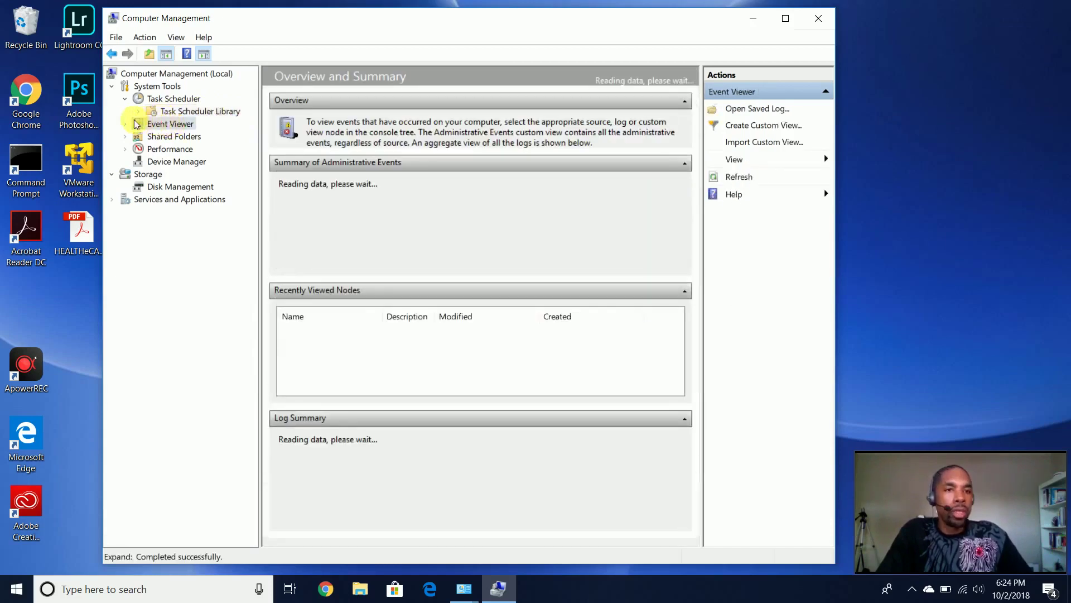
click(125, 124)
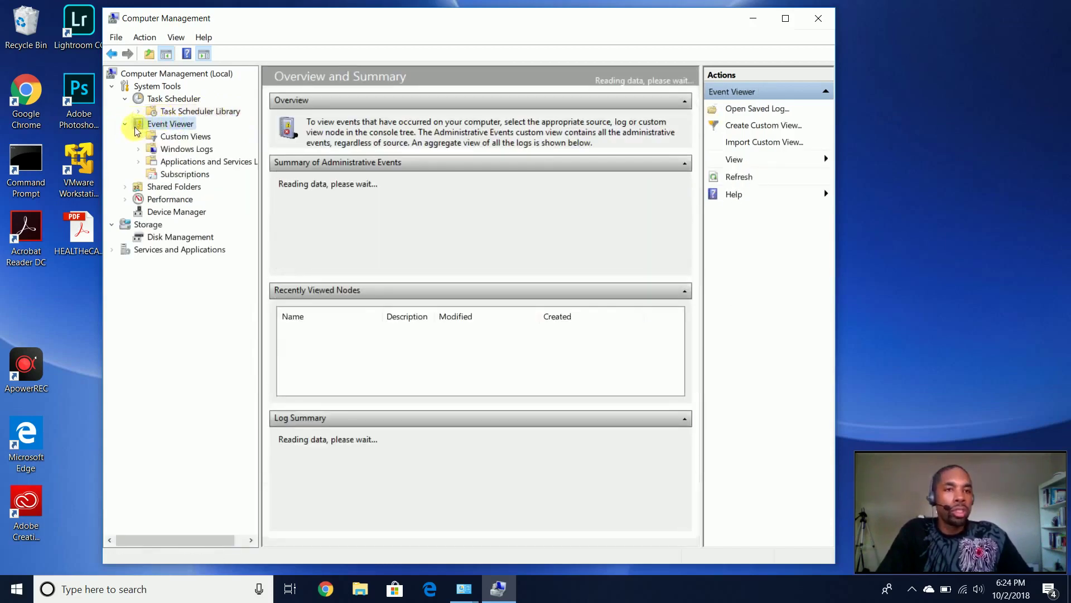
click(128, 126)
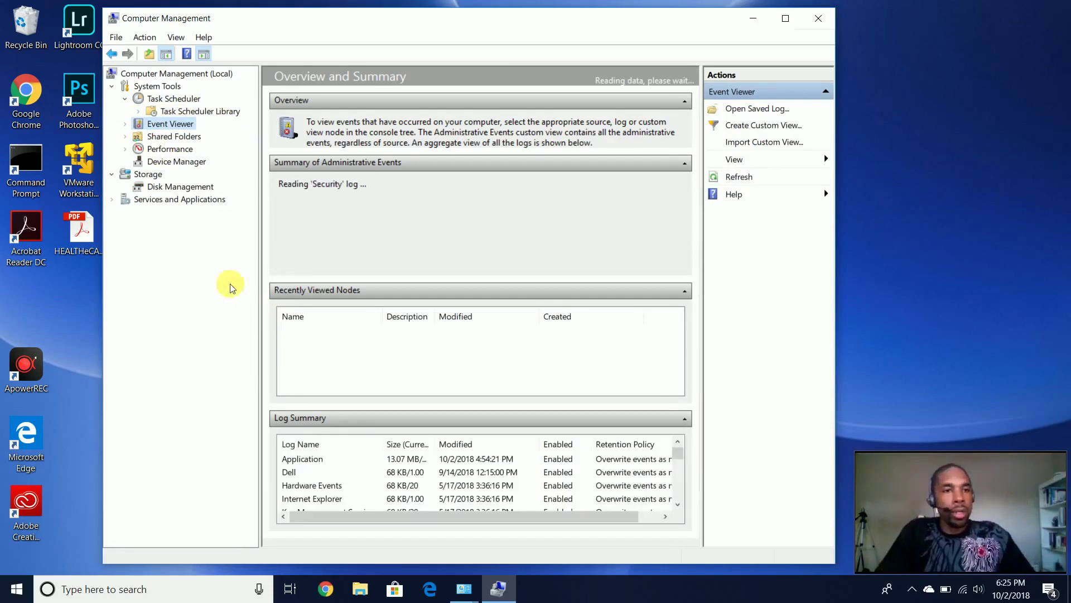
click(125, 125)
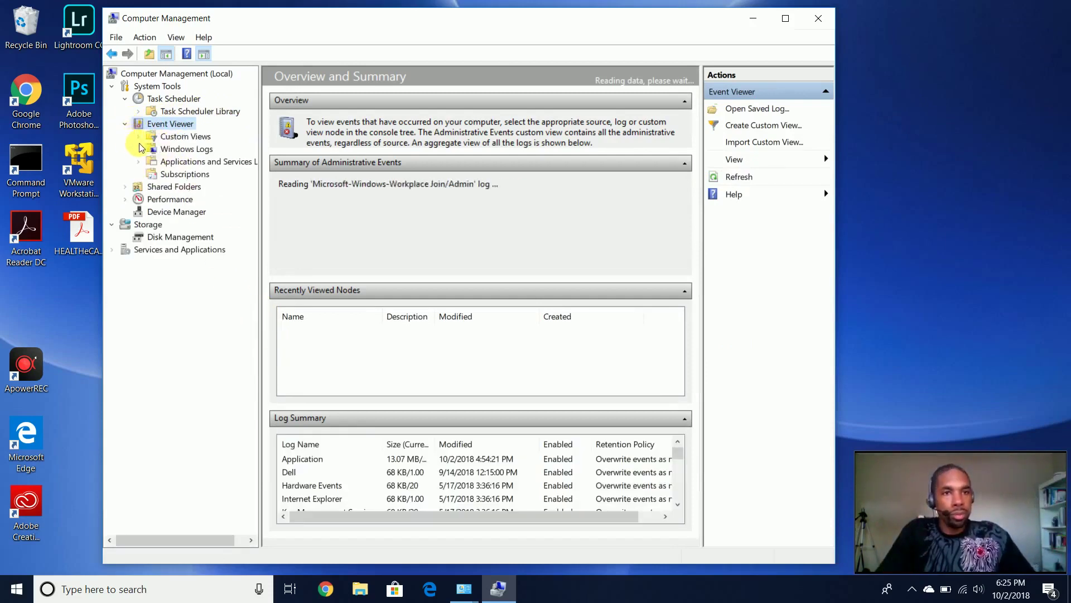
click(137, 139)
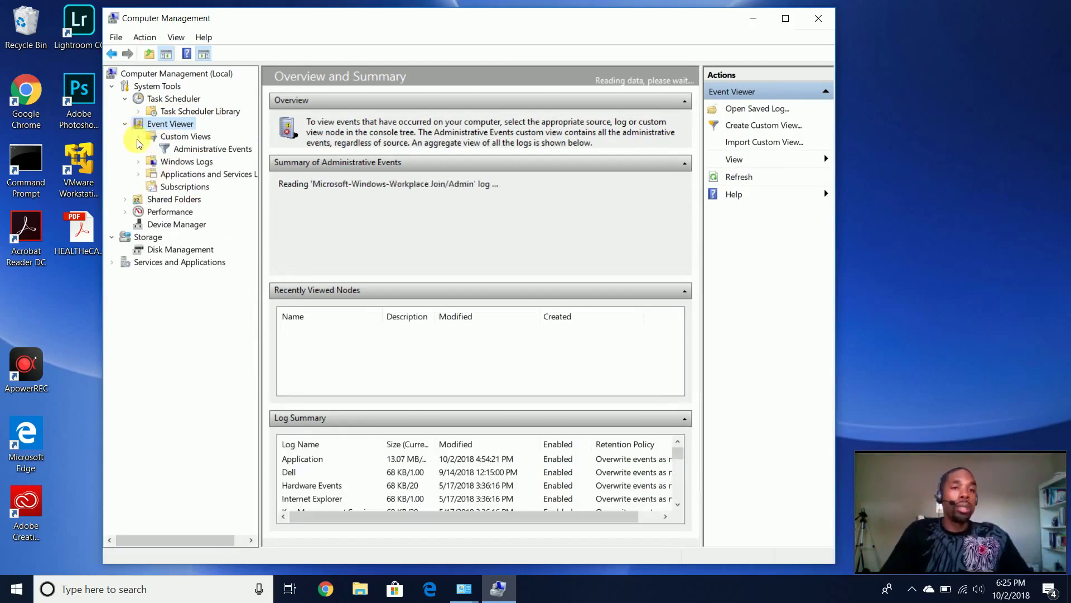
Collapse Custom Views and wait for the 7-day Administrative Events totals to load
click(137, 139)
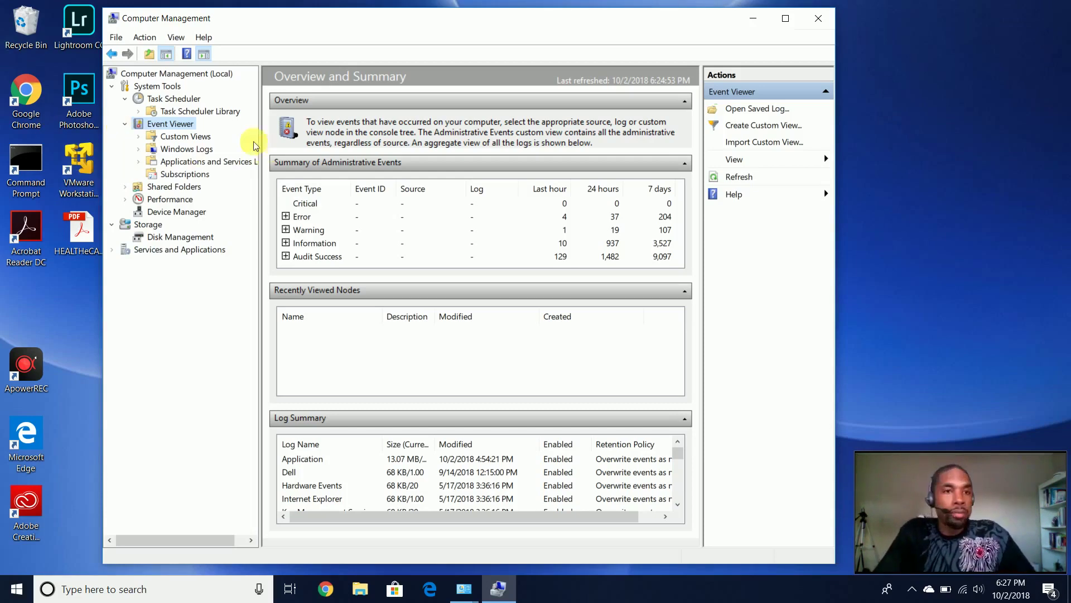
Expand Windows Logs, open the Application log, and select the newest ESENT event
click(159, 151)
click(140, 149)
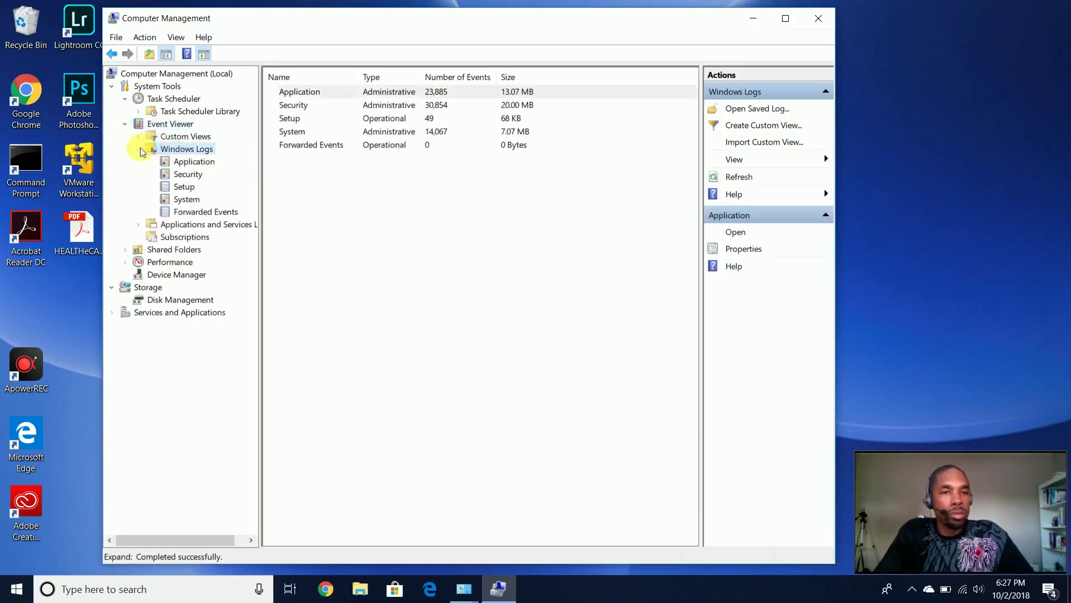
click(195, 163)
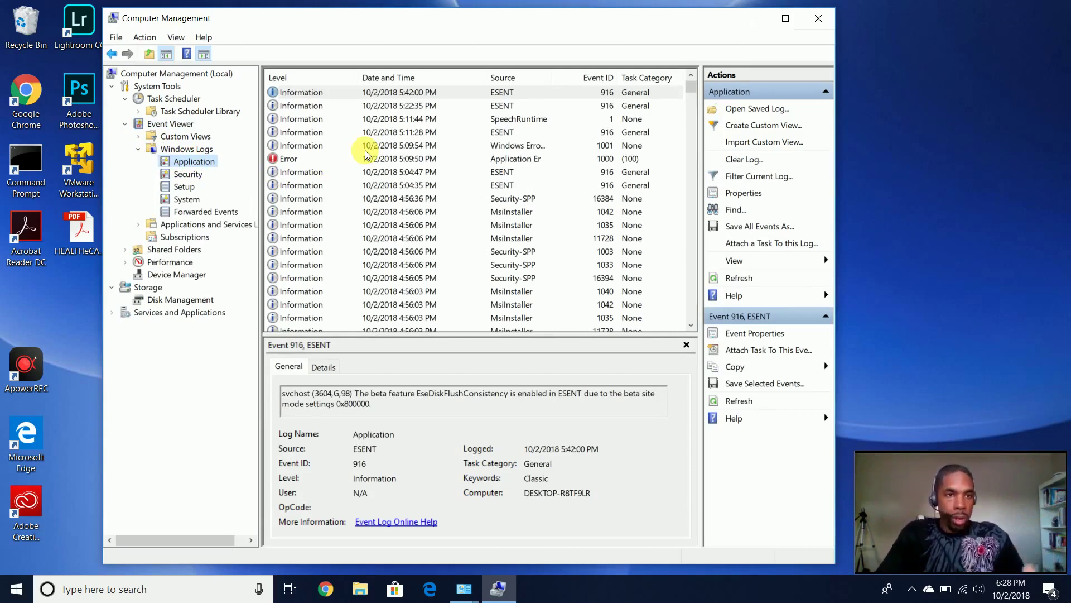
click(337, 96)
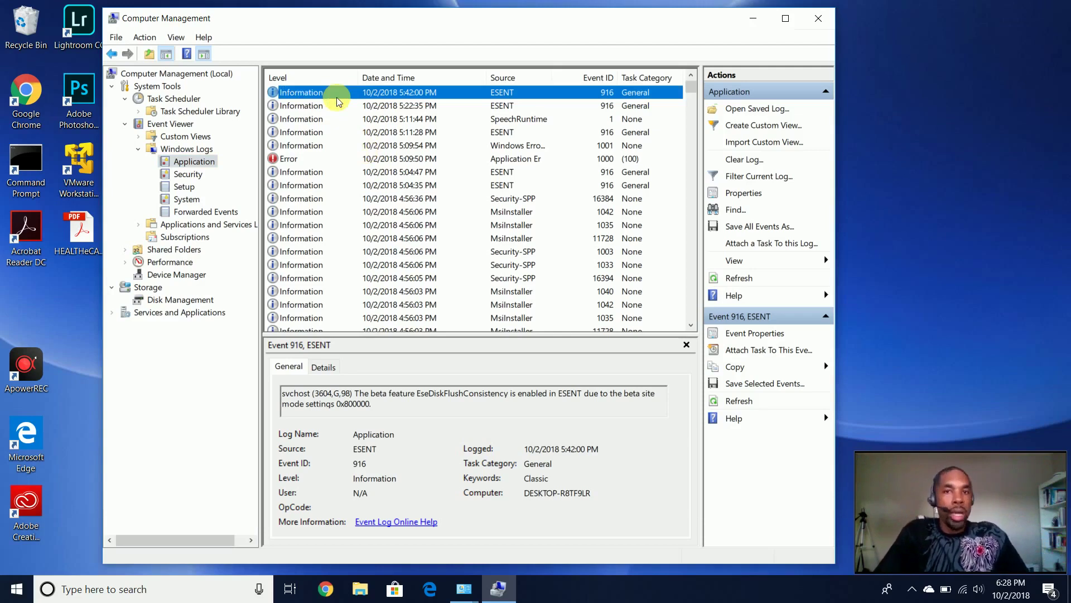
Read the Event 1000 Application Error, then the ESENT and SpeechRuntime events
click(337, 158)
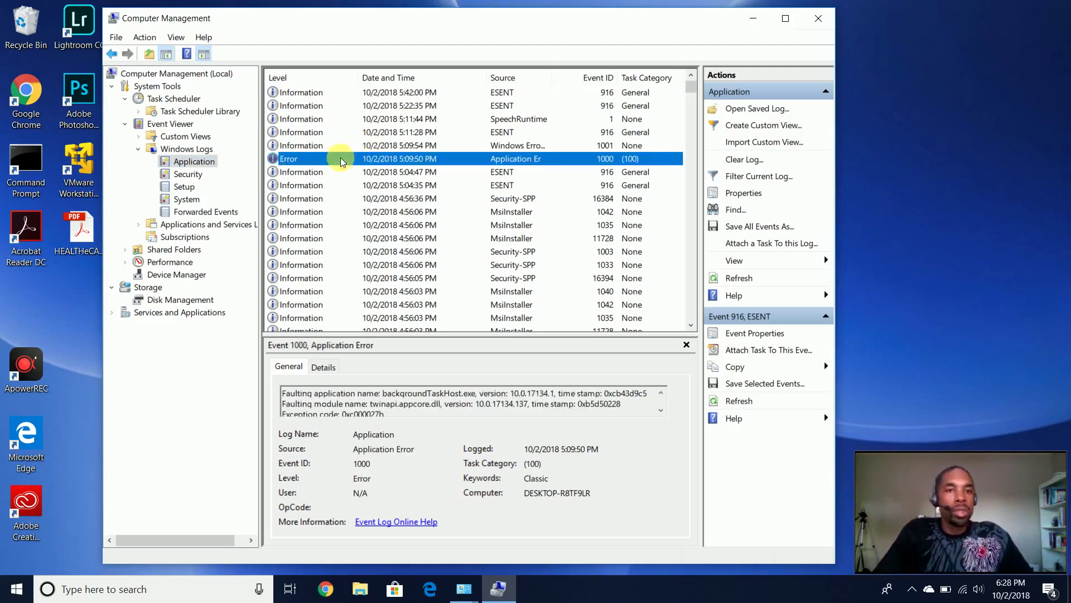
click(304, 95)
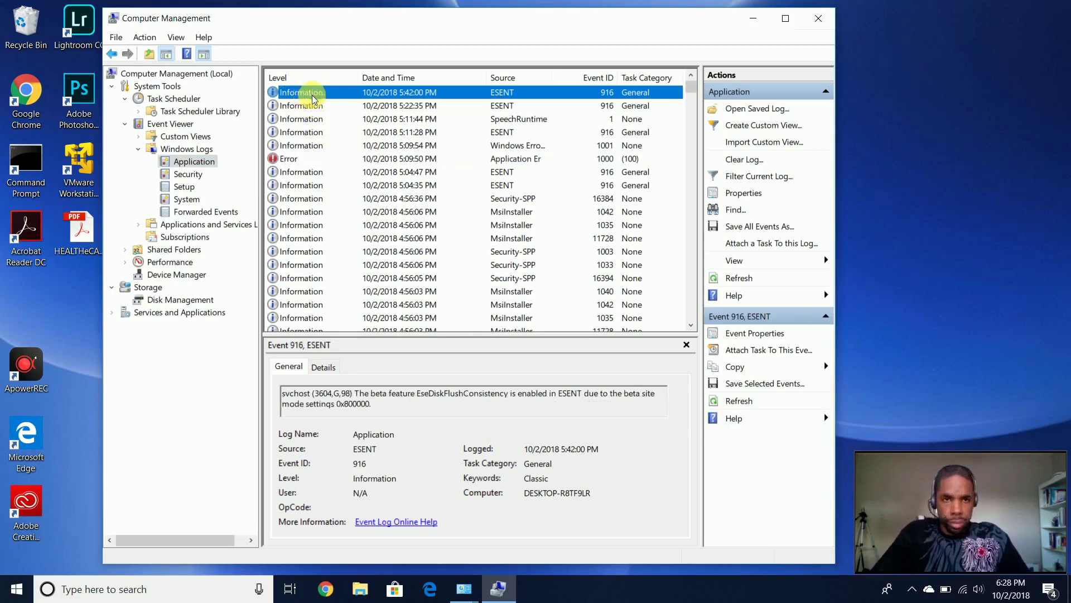
click(315, 103)
key(Down)
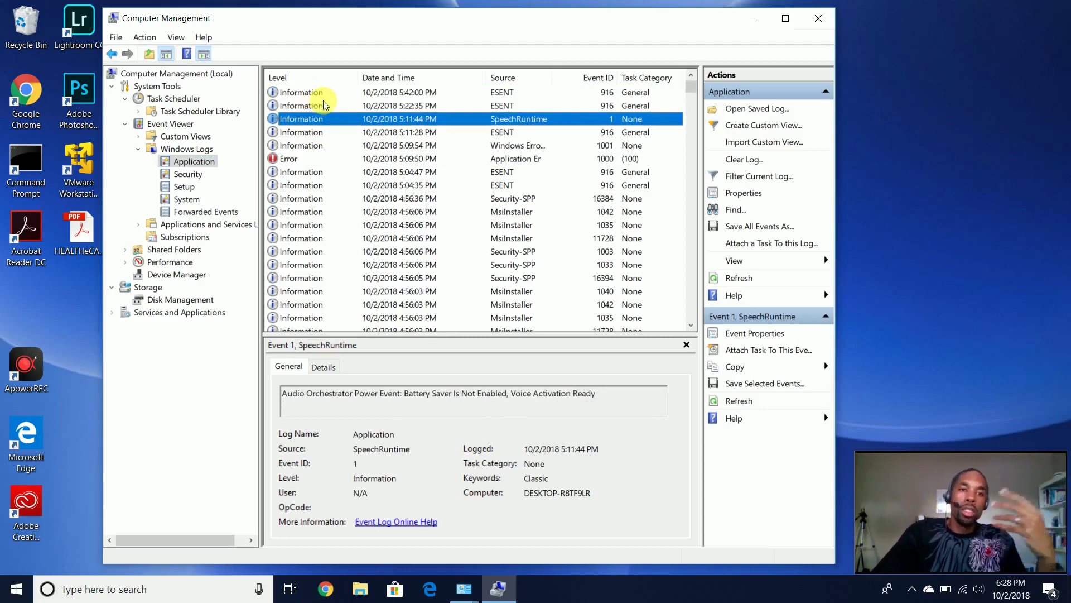
key(Down)
key(Down)
key(Down)
key(Down)
key(Down)
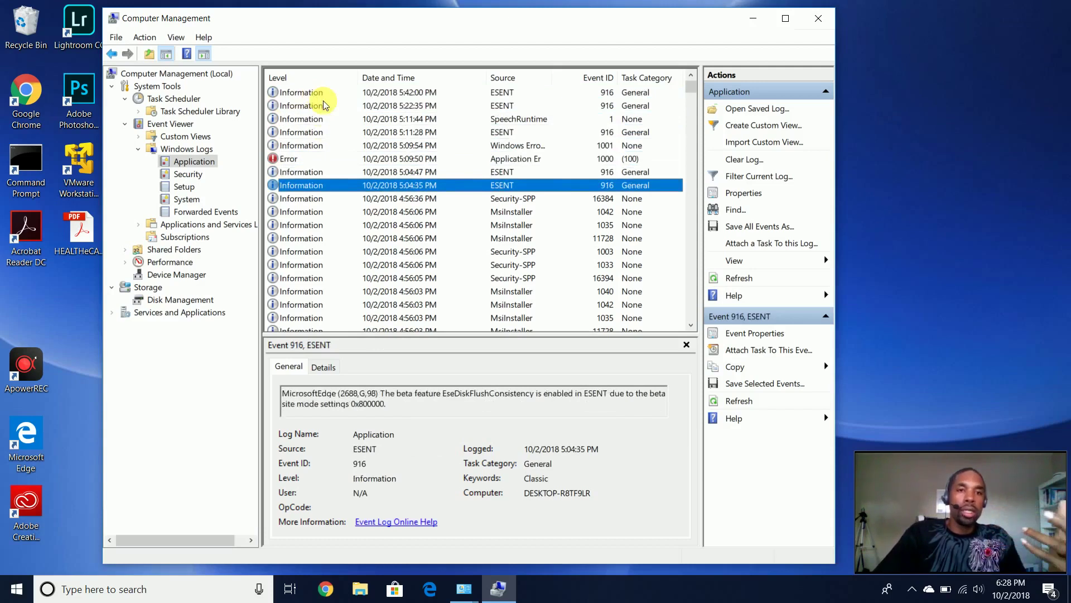
Step through older Application events, down to Security-SPP Event 1033
key(Up)
key(Up)
key(Up)
key(Up)
key(Up)
key(Down)
key(Down)
key(Down)
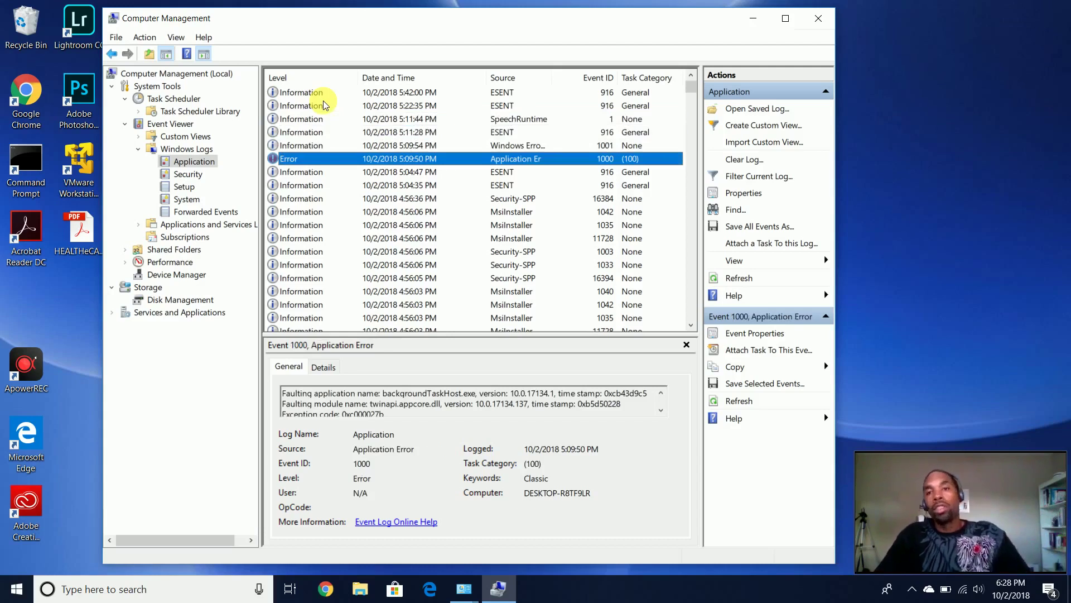
key(Down)
key(Down)
key(Down)
scroll(384, 167, down, 3)
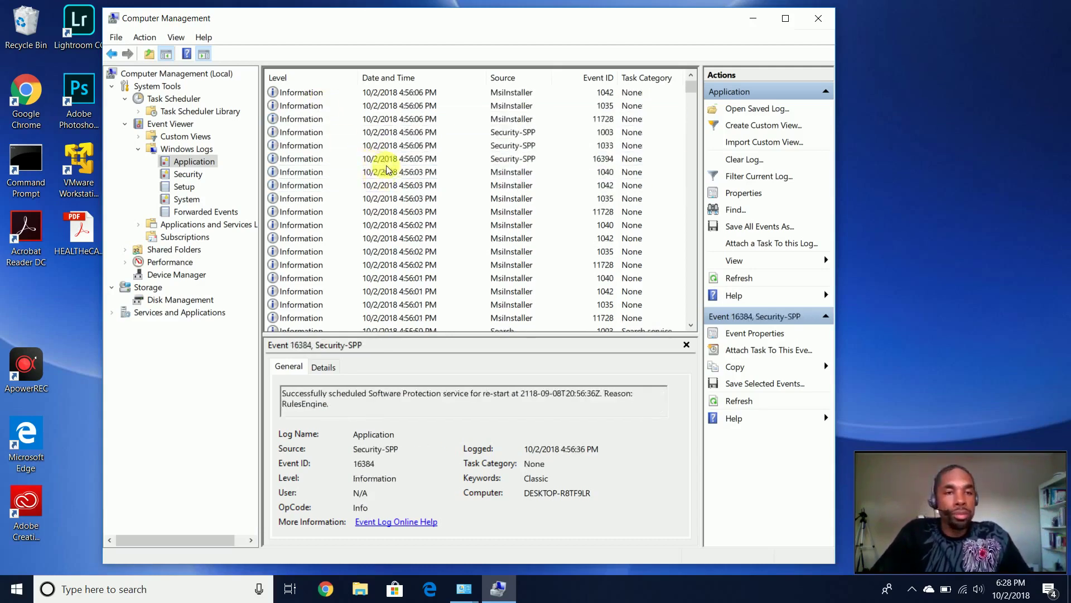
key(Down)
key(Down)
key(Down)
key(Down)
key(Down)
scroll(394, 179, up, 3)
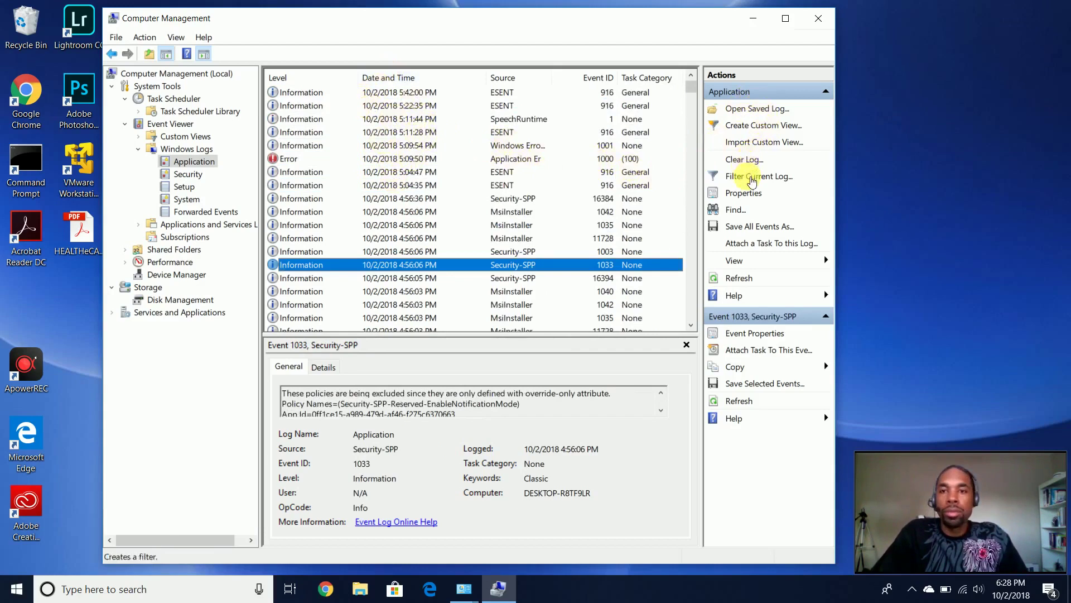
Filter the Application log to Critical and Error levels, leaving 865 events
click(751, 177)
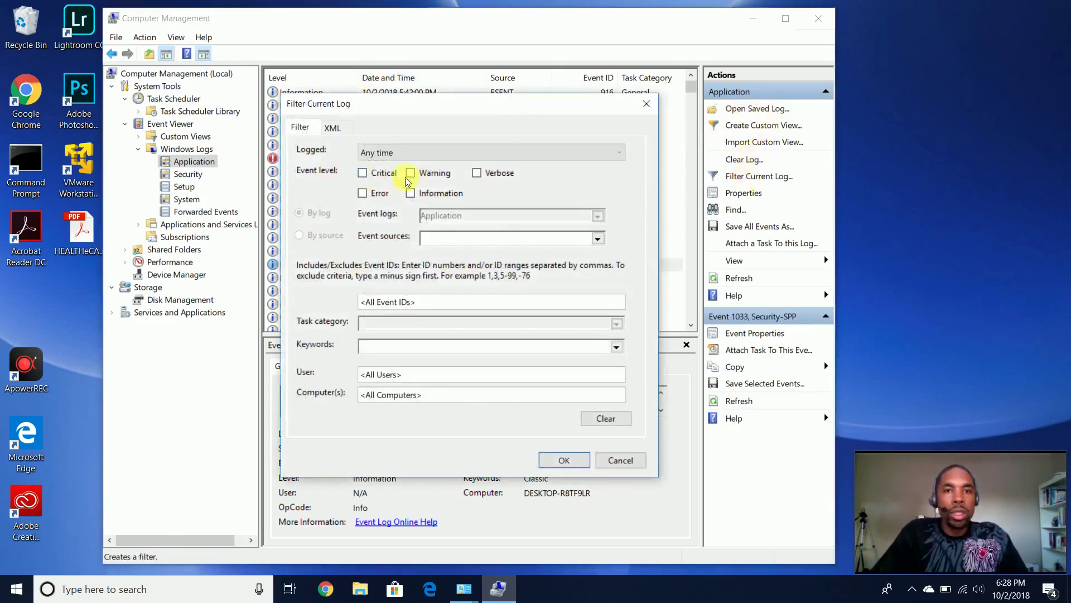
click(378, 193)
click(362, 173)
click(563, 461)
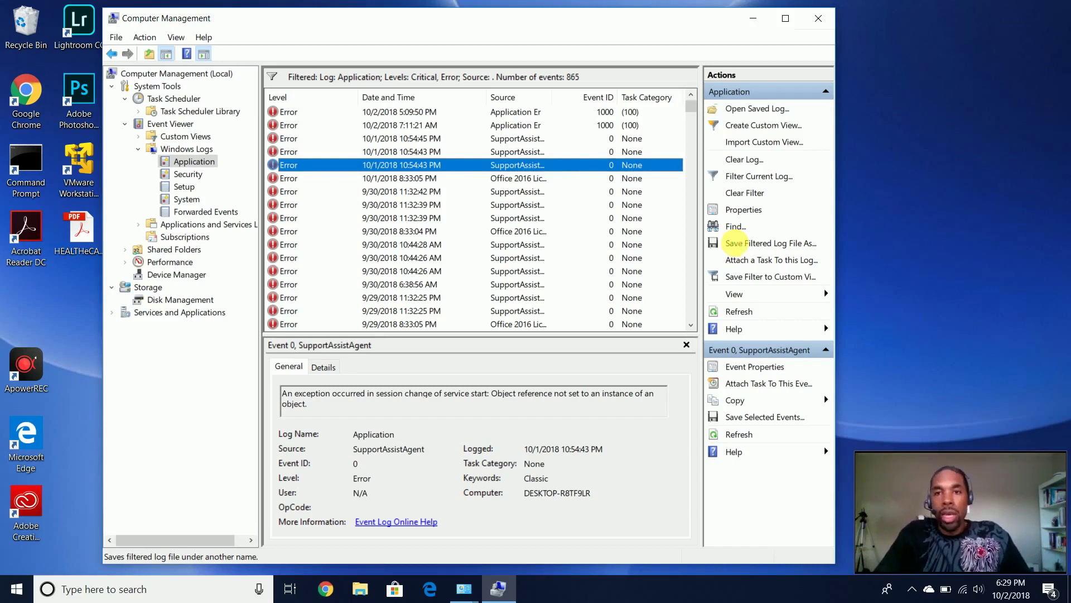
click(738, 246)
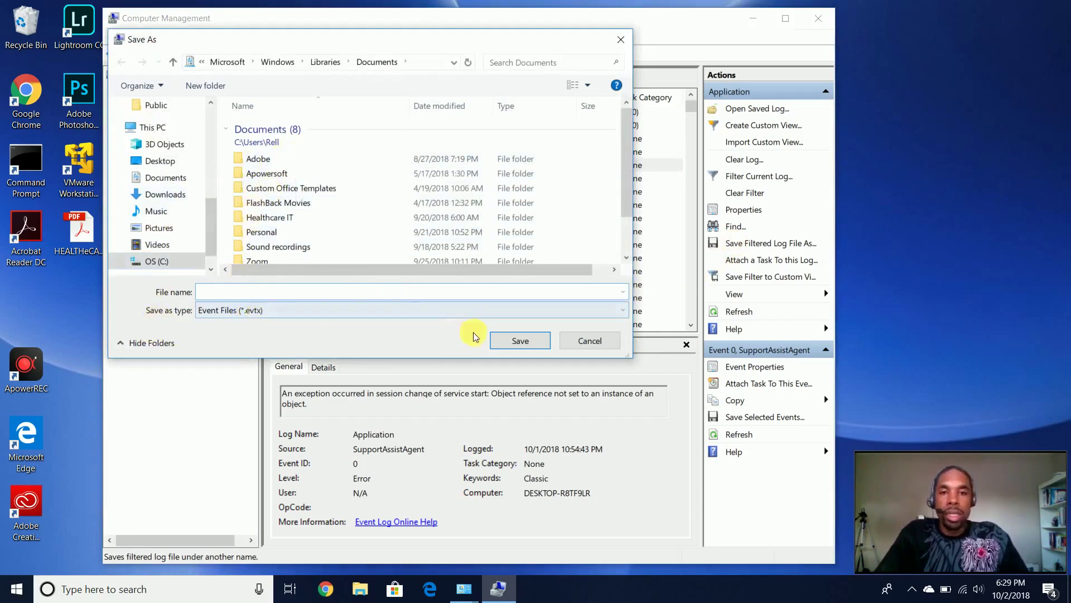
click(580, 341)
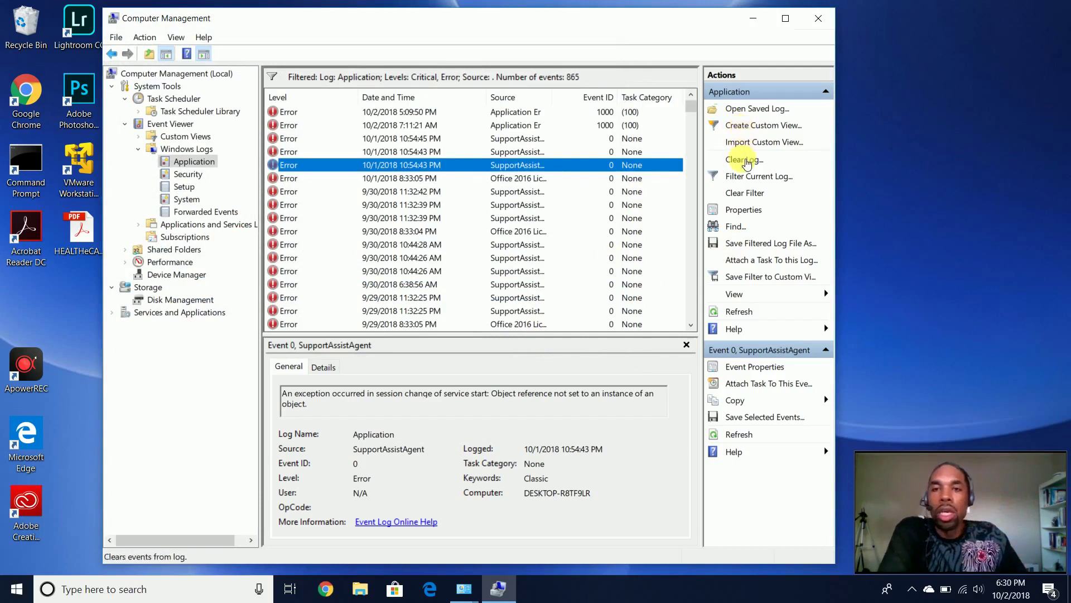
click(742, 160)
click(315, 114)
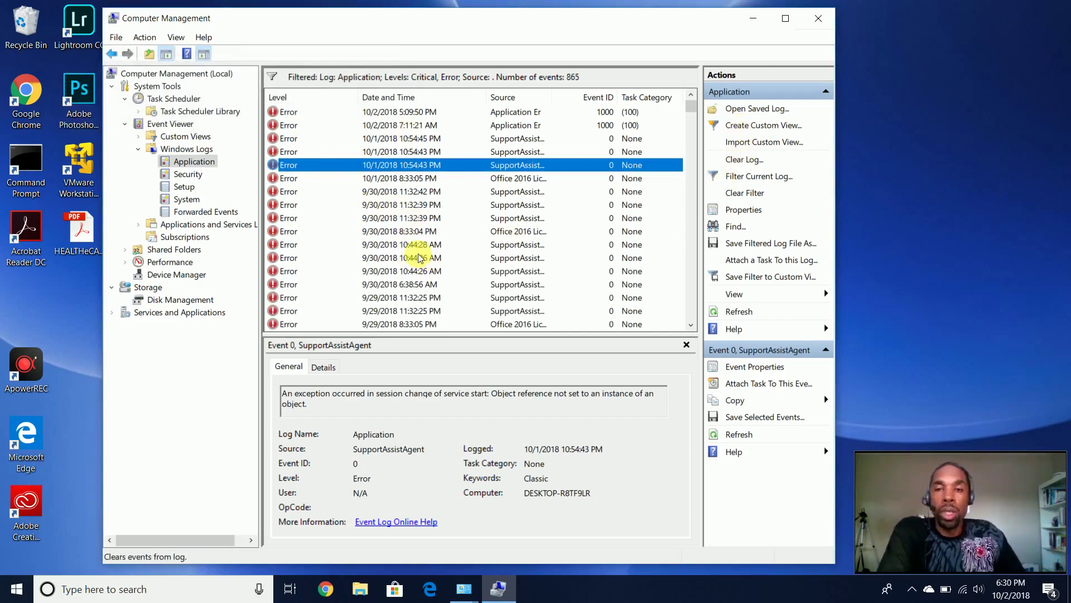
click(738, 161)
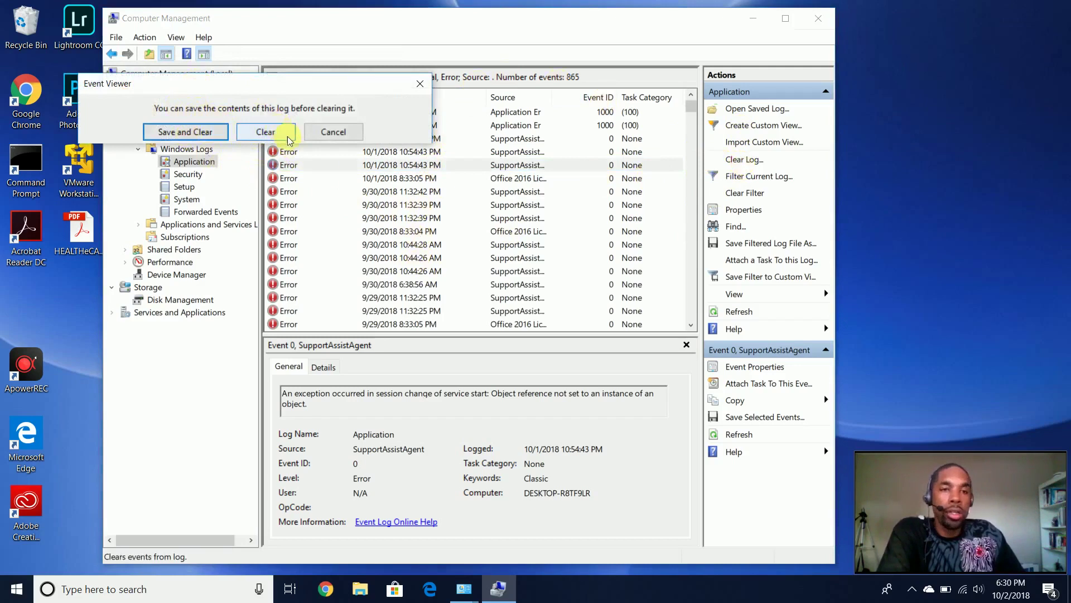
click(333, 132)
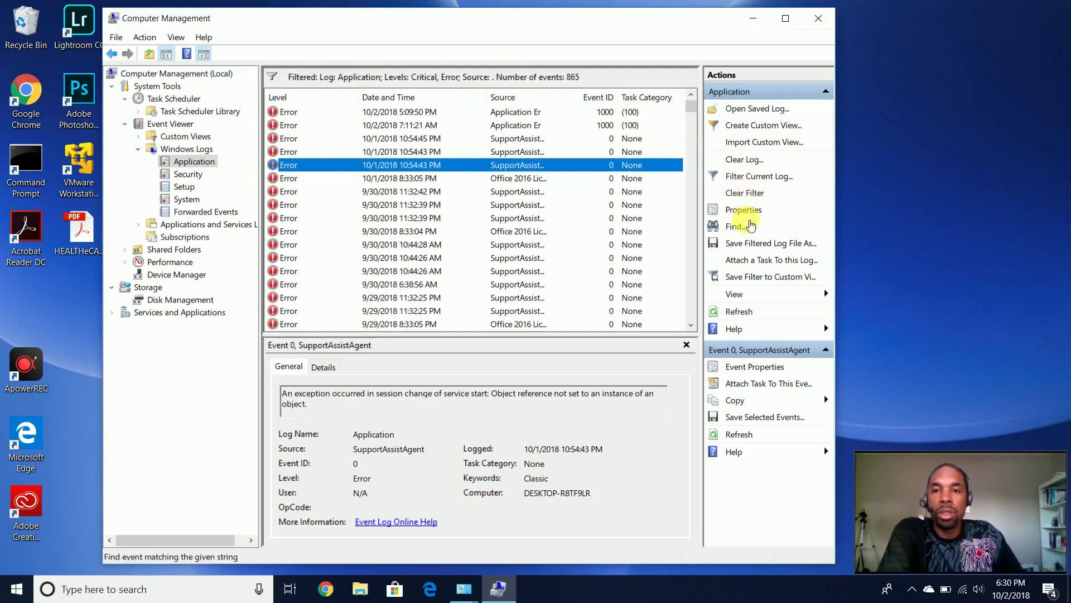
Search the filtered Application log for 'windows' and jump to the next match
click(744, 227)
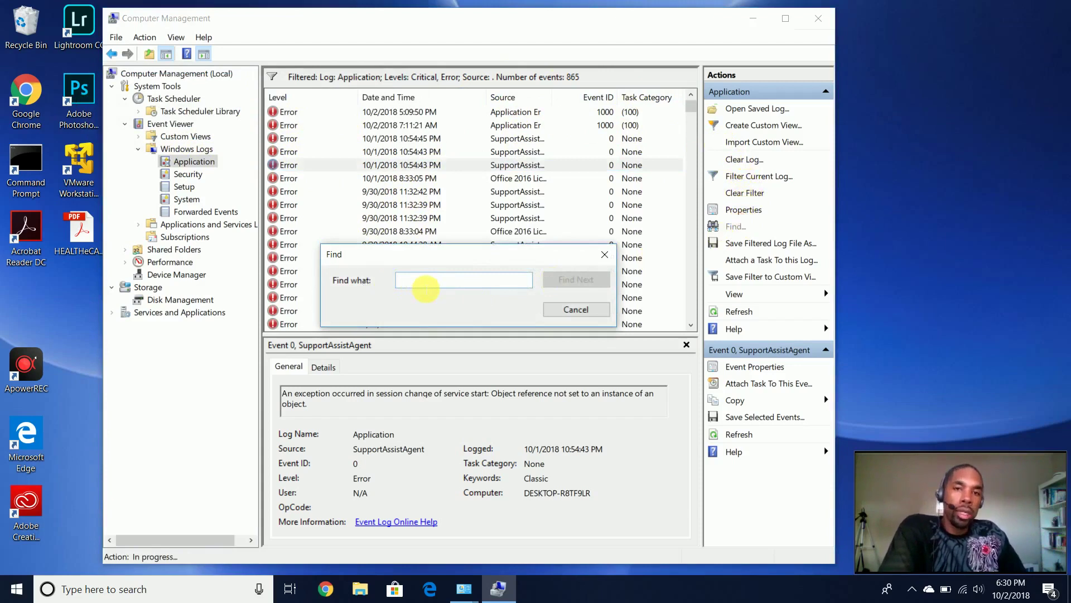
drag(406, 261, 472, 199)
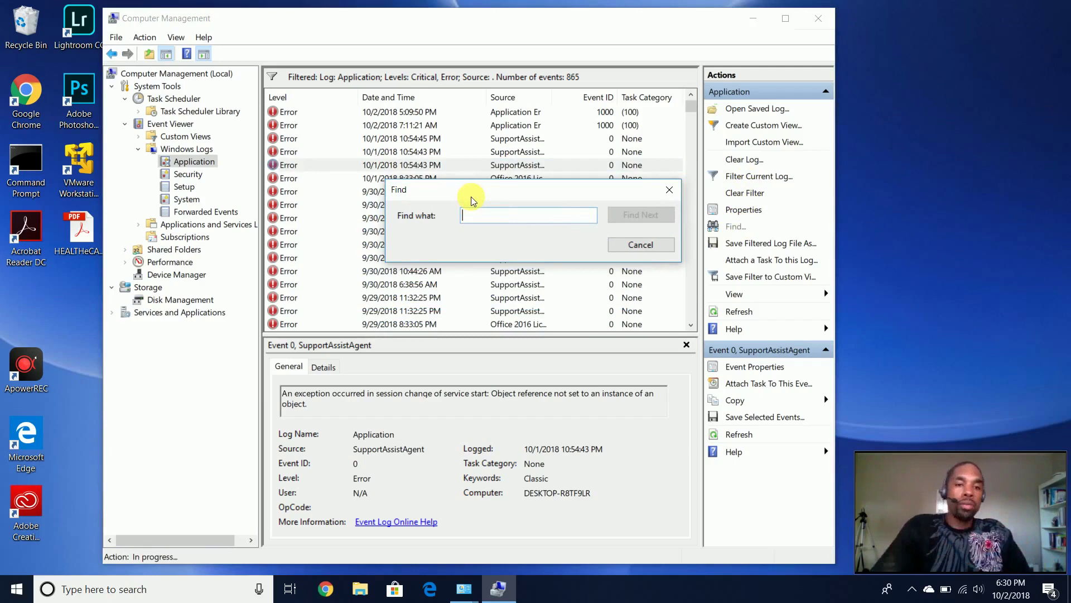
text(windows)
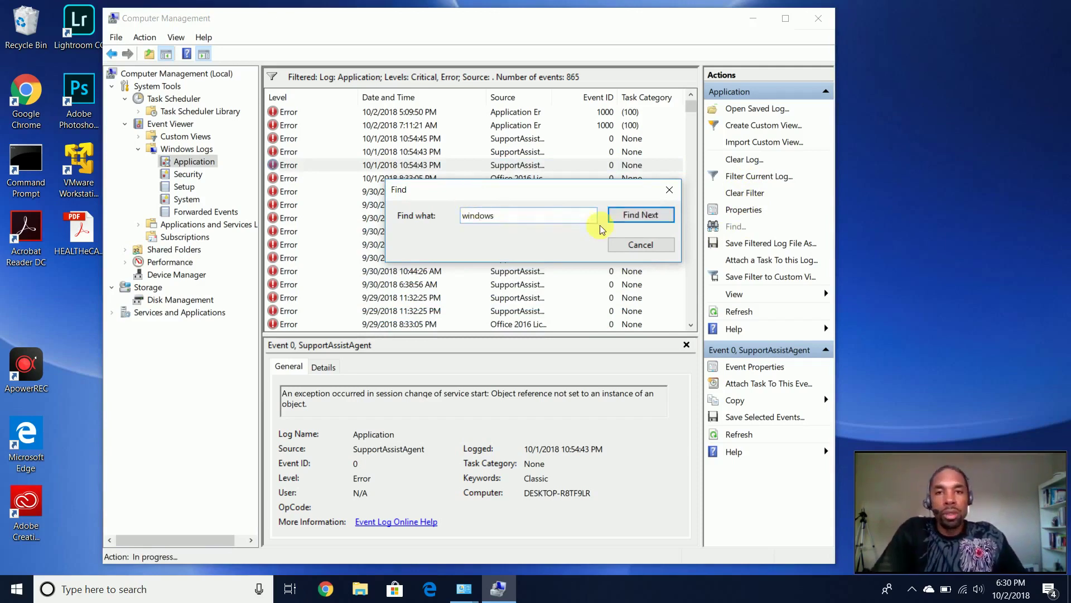
click(614, 219)
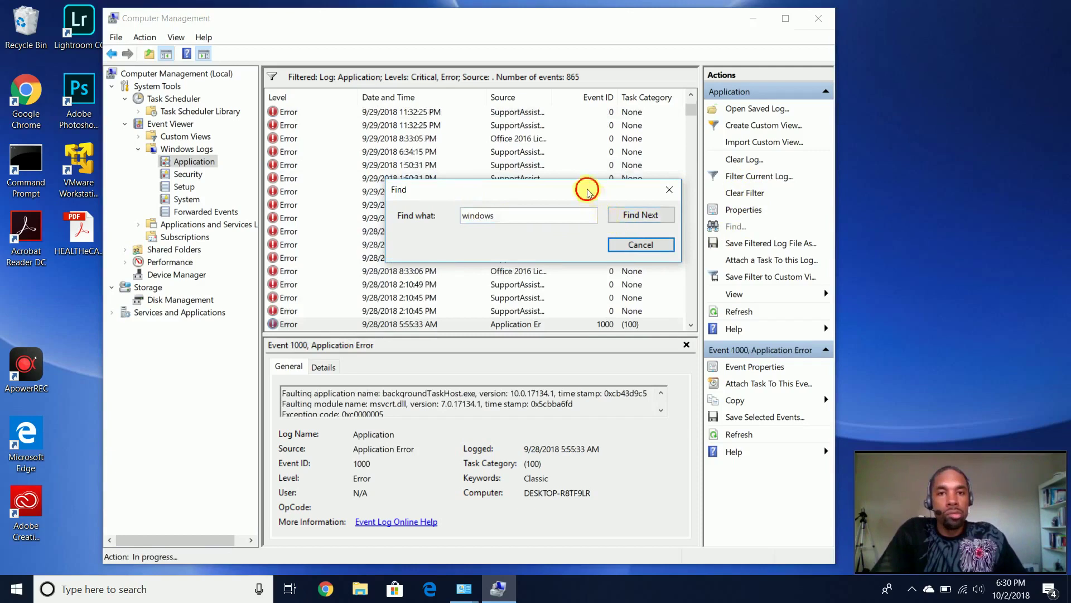
drag(586, 189, 586, 164)
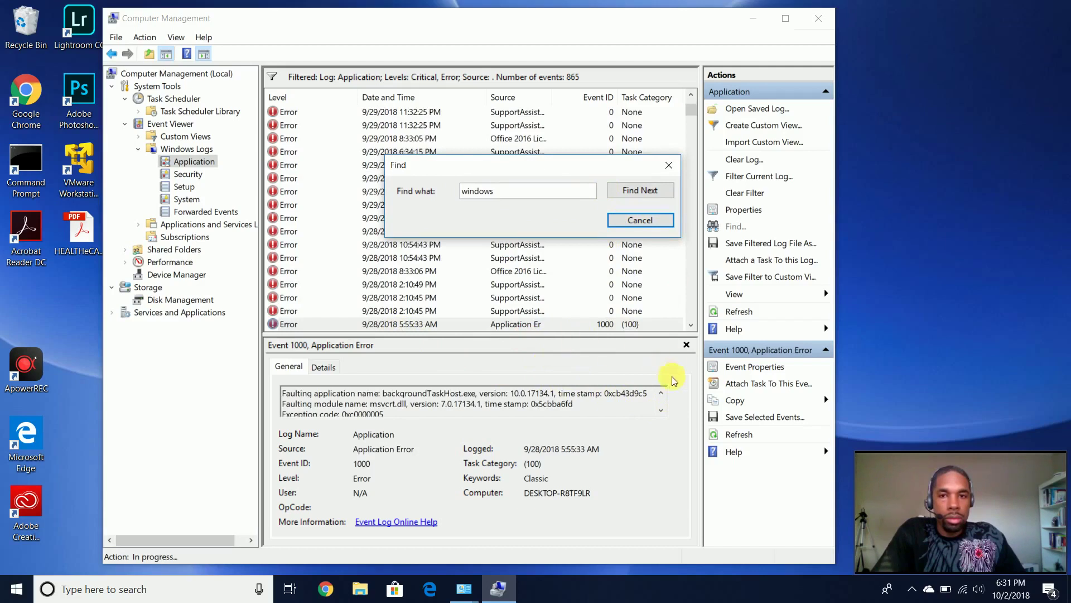
click(668, 165)
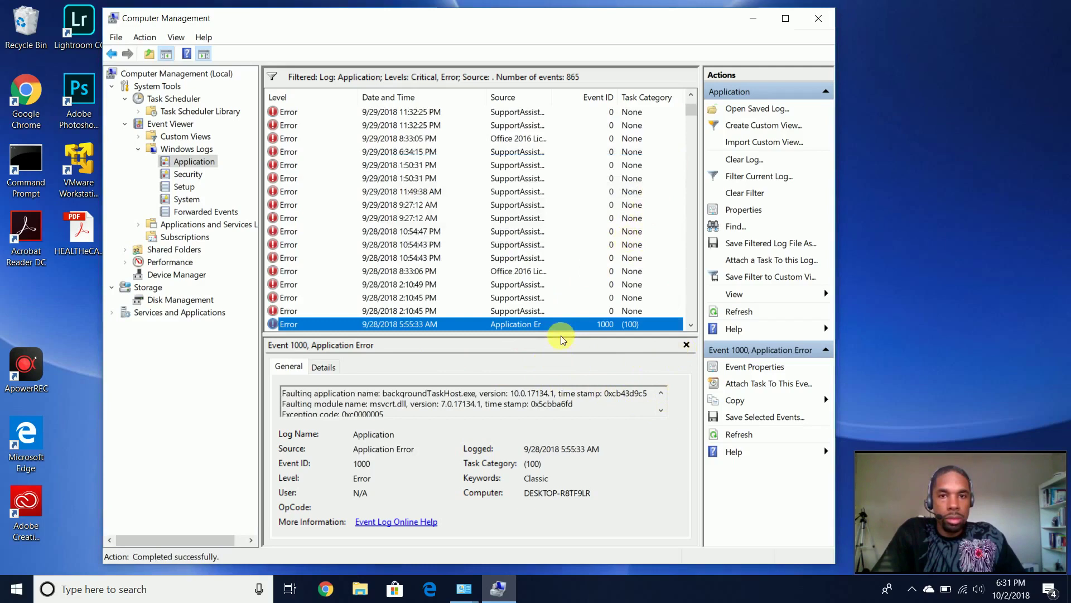
Read further down the Event 1000 error's description
click(659, 413)
click(659, 413)
click(659, 413)
click(659, 413)
click(659, 412)
click(659, 413)
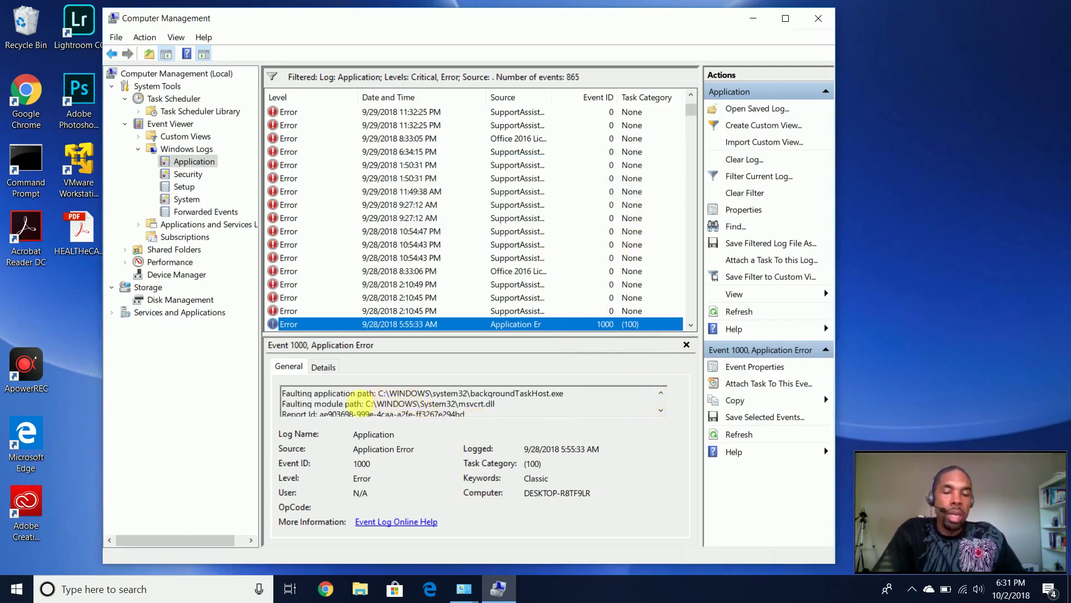
Select WINDOWS in the faulting paths and find the next event containing it
drag(390, 393, 429, 394)
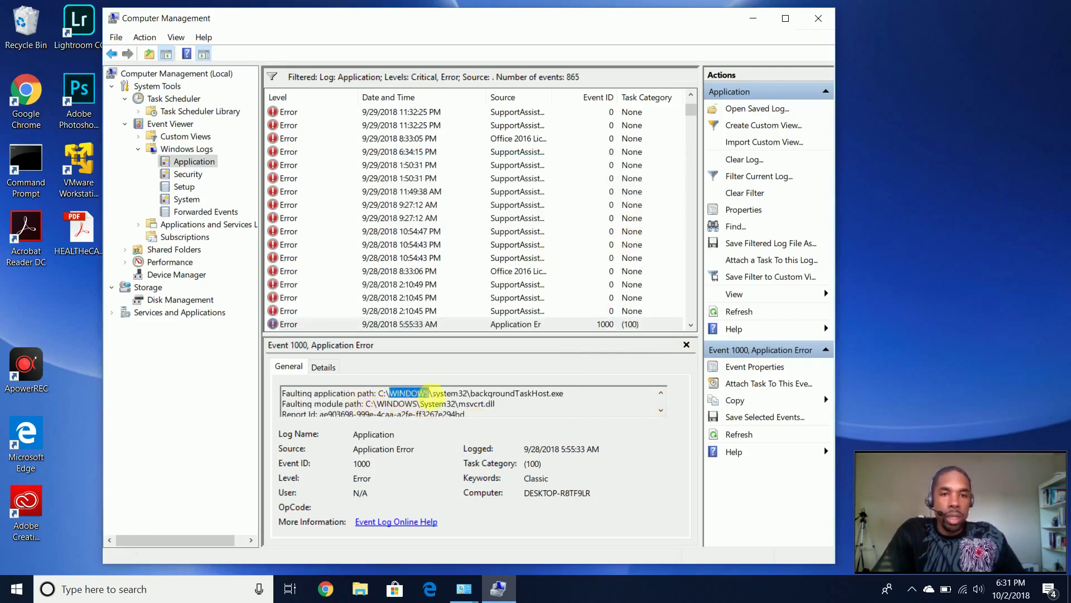
drag(384, 404, 418, 405)
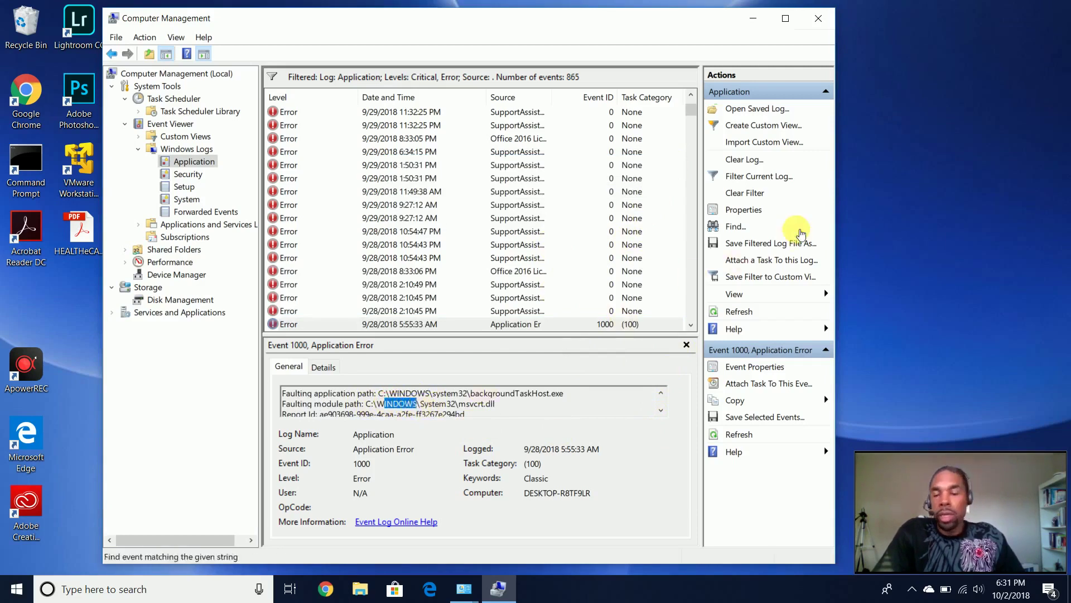
click(739, 226)
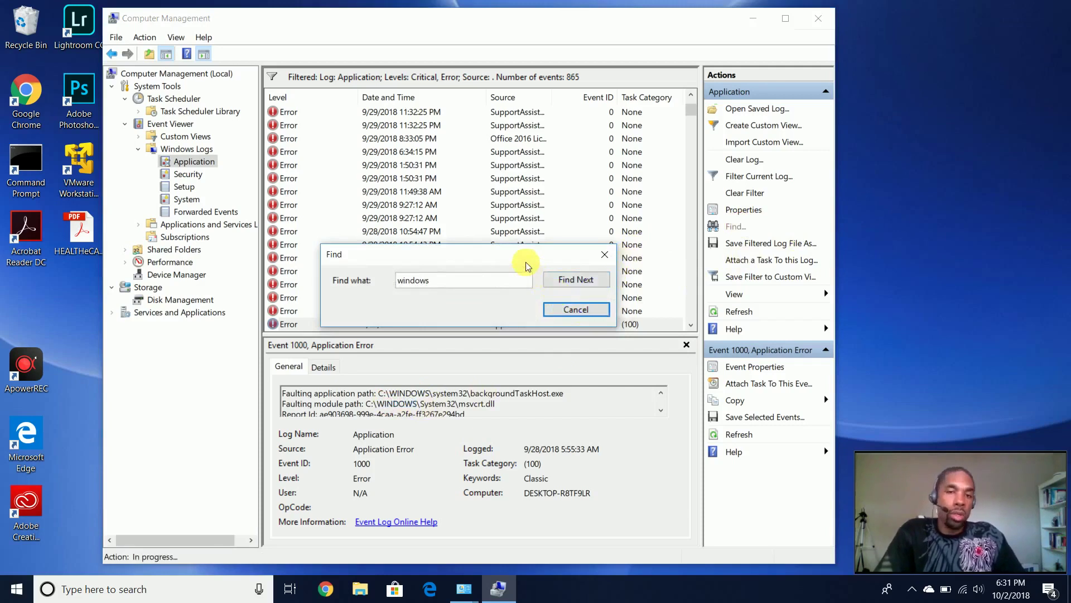
click(554, 285)
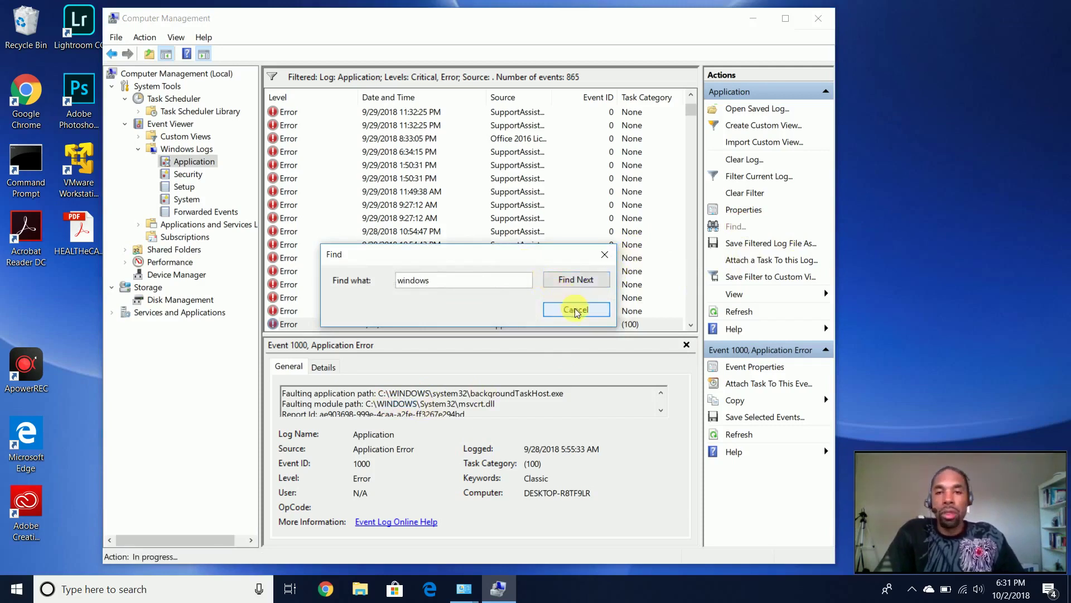
click(577, 309)
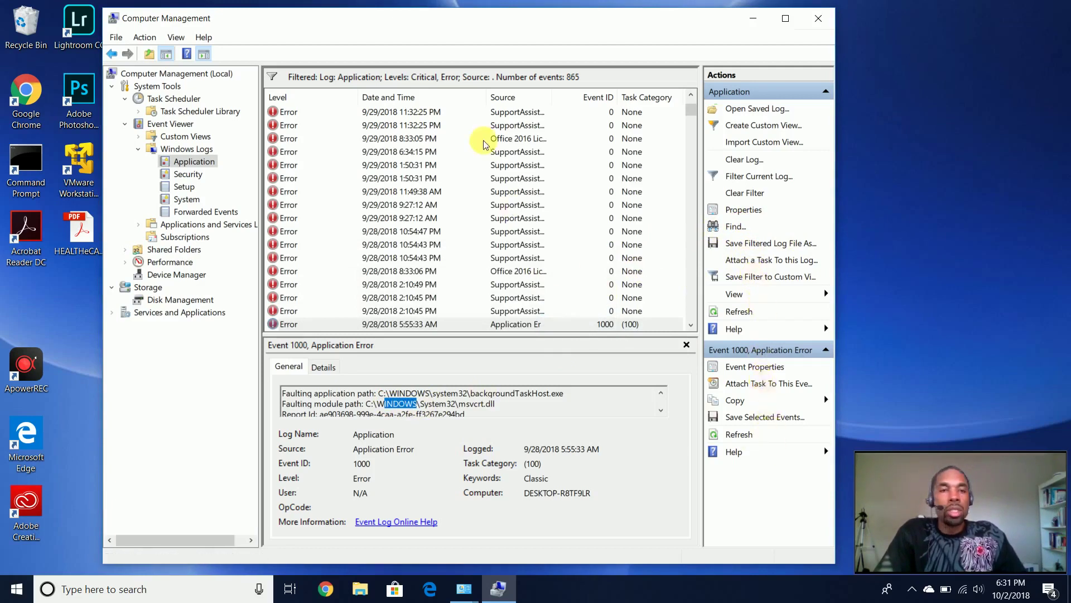
Show the Security log with a wider Source column and inspect the 6:30:00 PM audit event
click(200, 178)
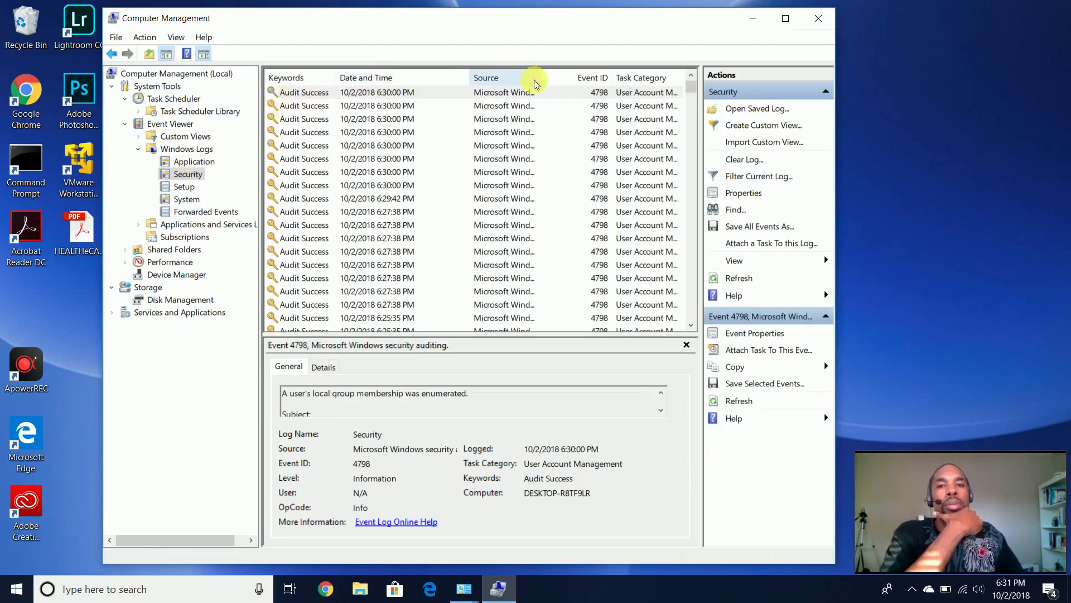
drag(543, 84, 634, 84)
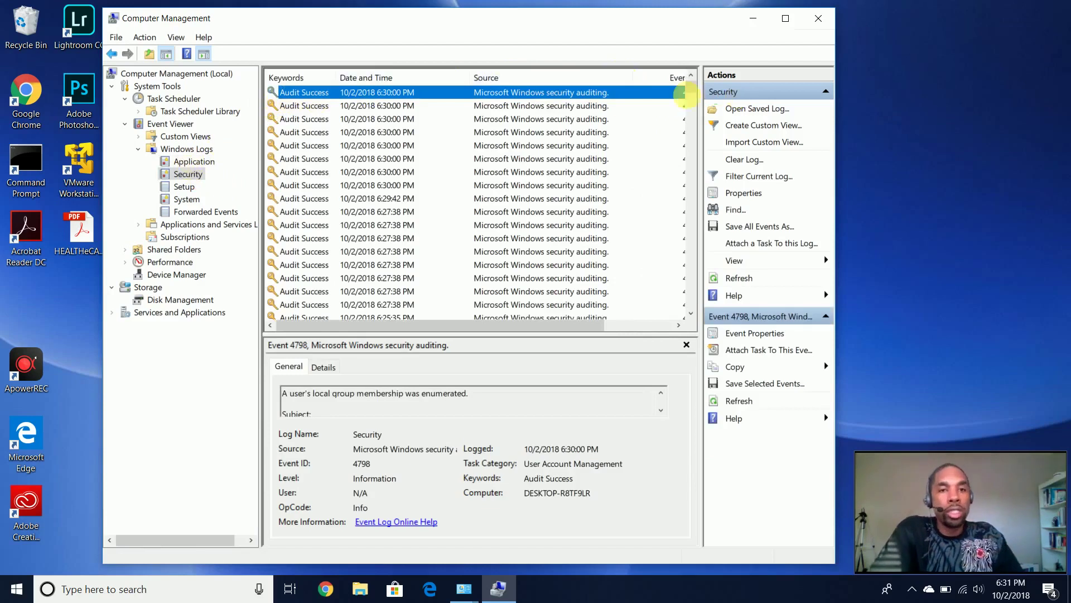
click(606, 170)
Scroll through the Audit Success events back to mid-September
scroll(597, 159, down, 15)
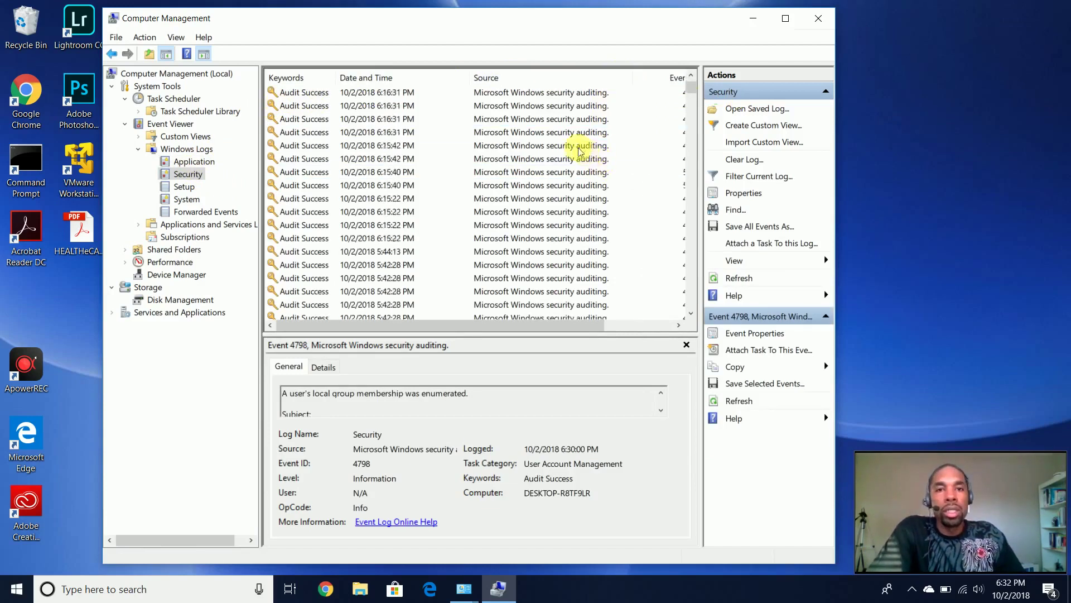
drag(692, 90, 687, 156)
scroll(650, 168, down, 6)
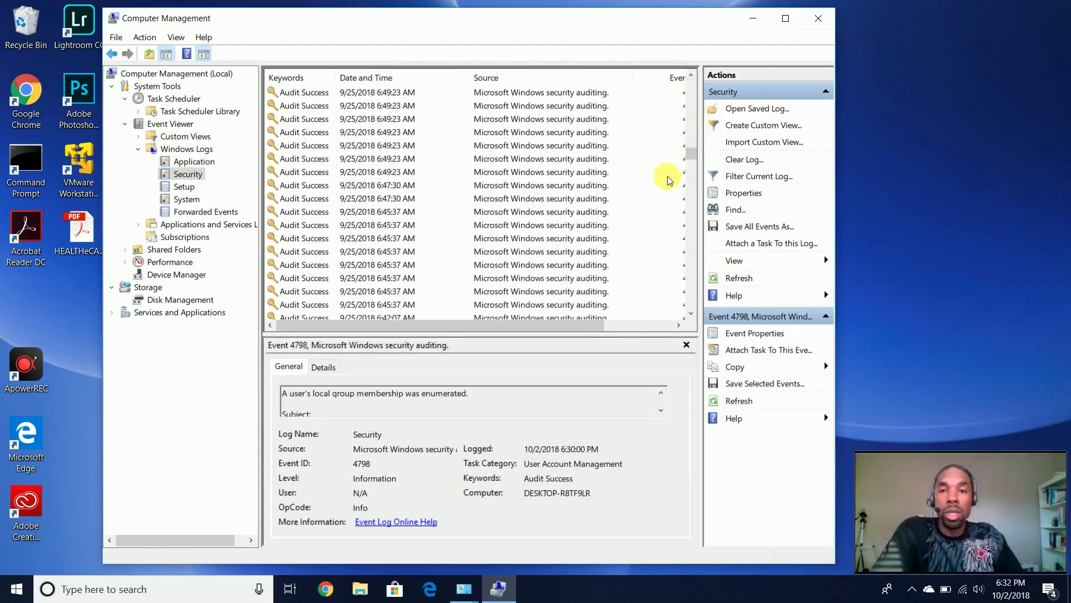
drag(692, 172, 692, 223)
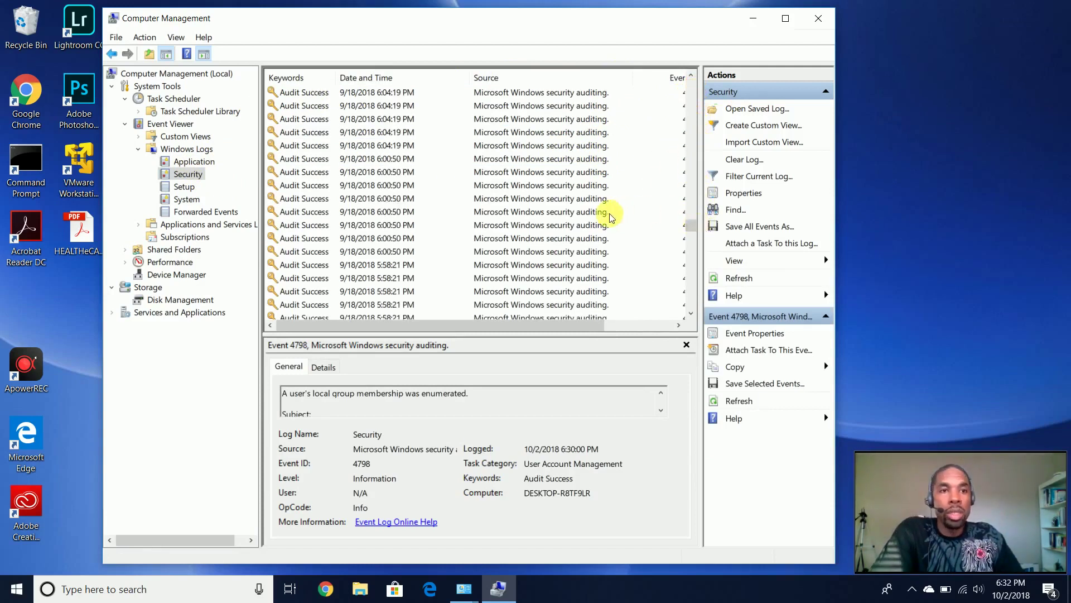
scroll(592, 212, down, 8)
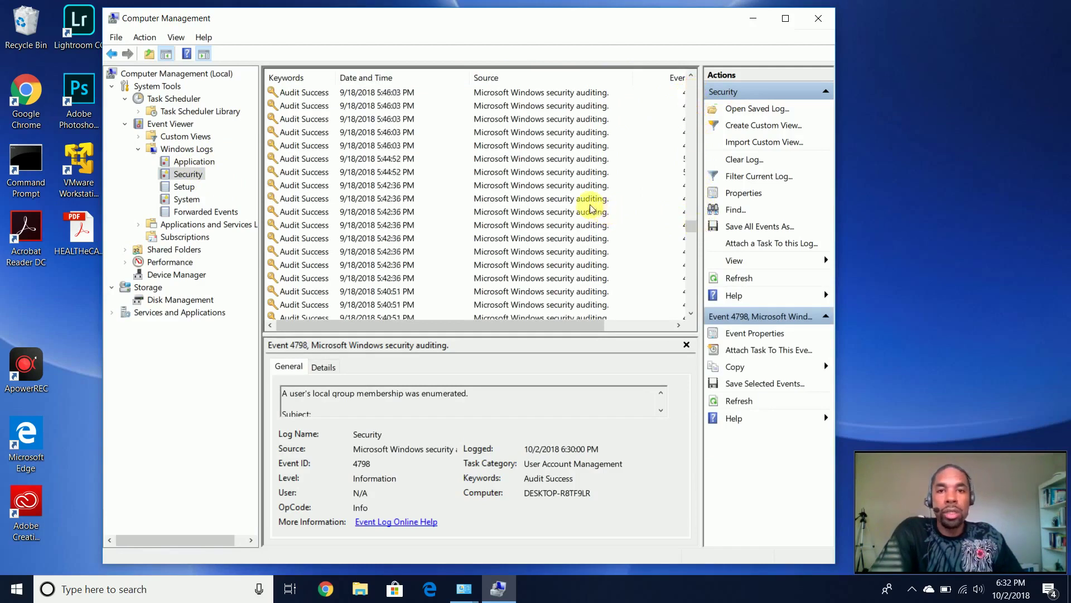
scroll(560, 204, down, 5)
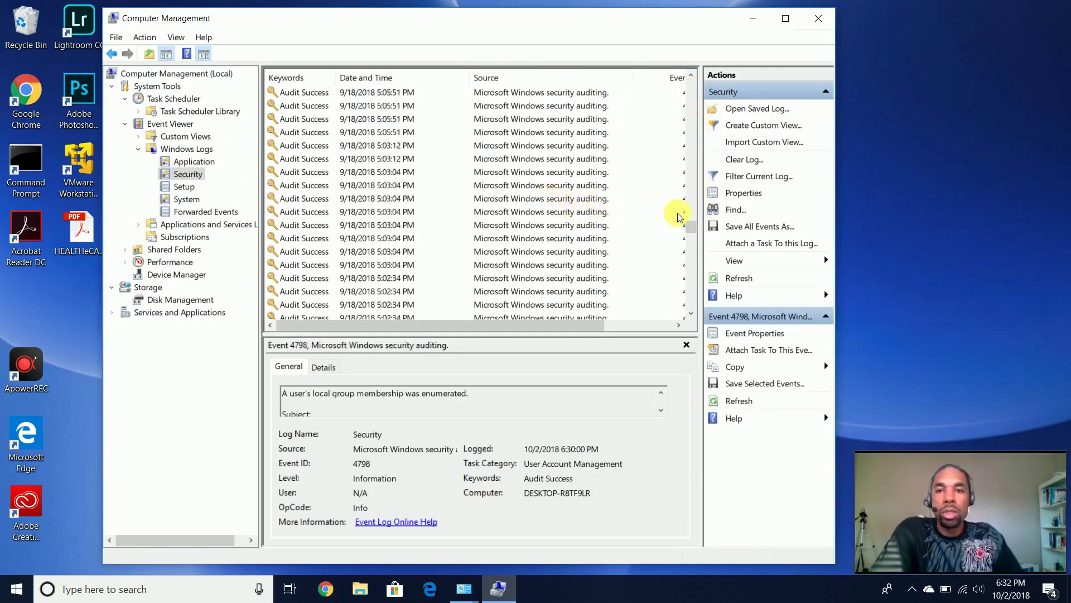
scroll(611, 262, down, 10)
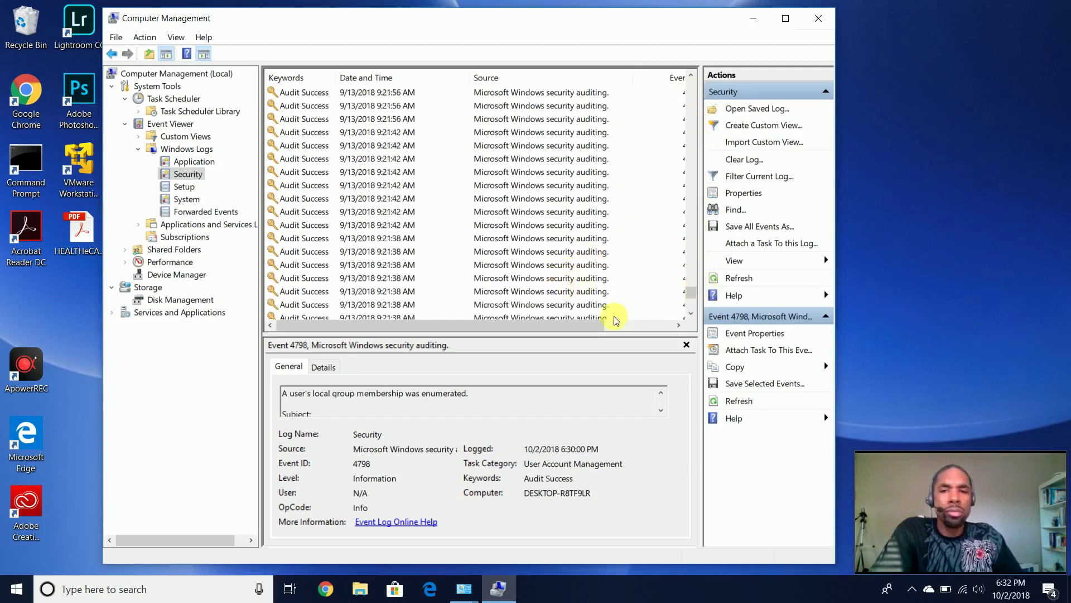
drag(605, 324, 470, 327)
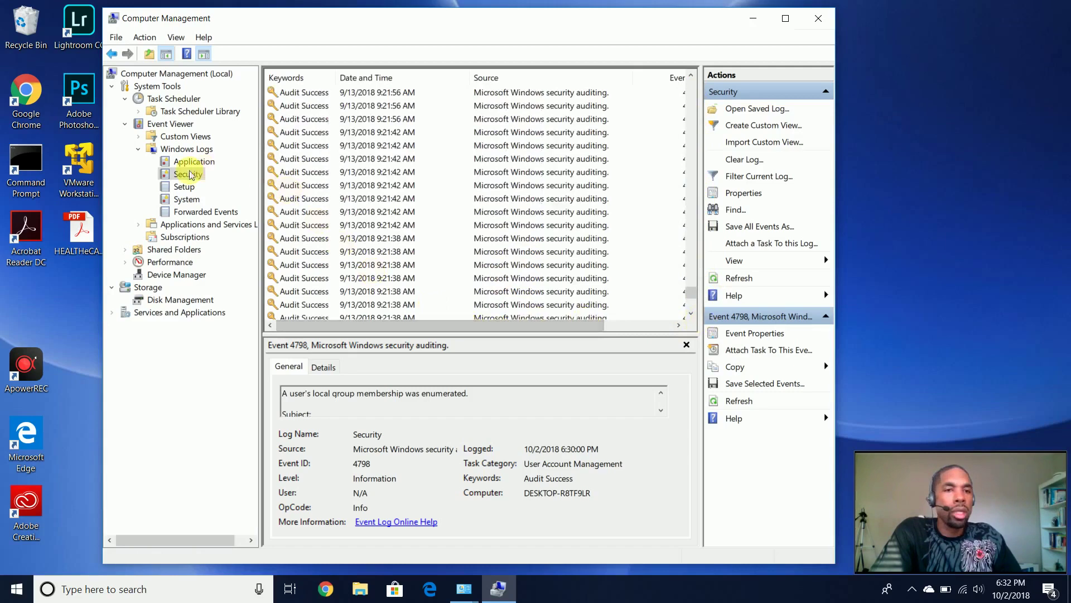
click(185, 186)
Read the Setup log's Servicing events from 9/14/2018 back through the June–July 2018 entries
click(360, 147)
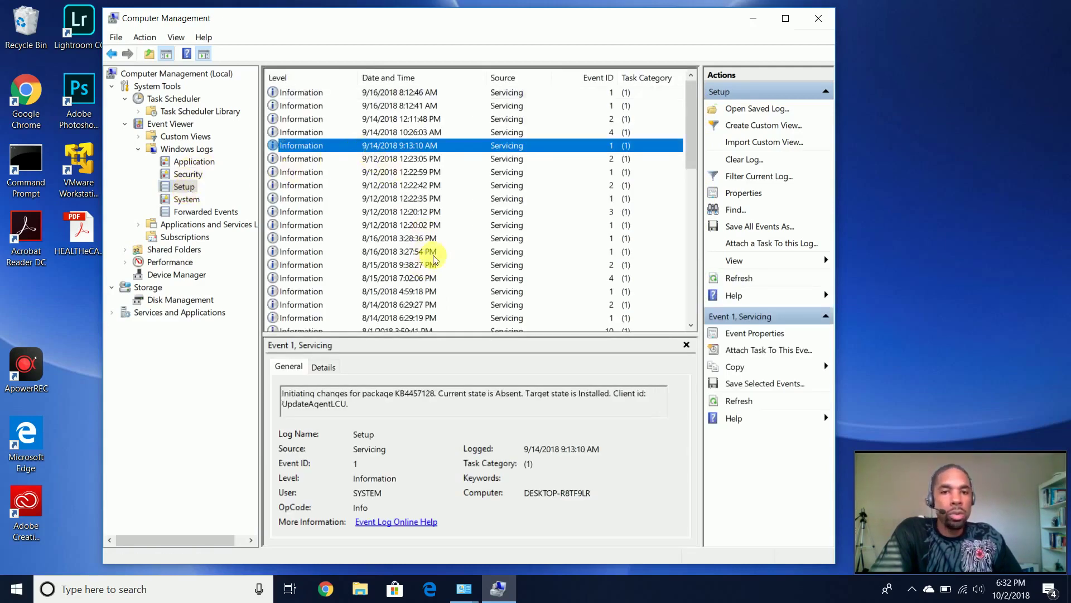
scroll(545, 239, down, 12)
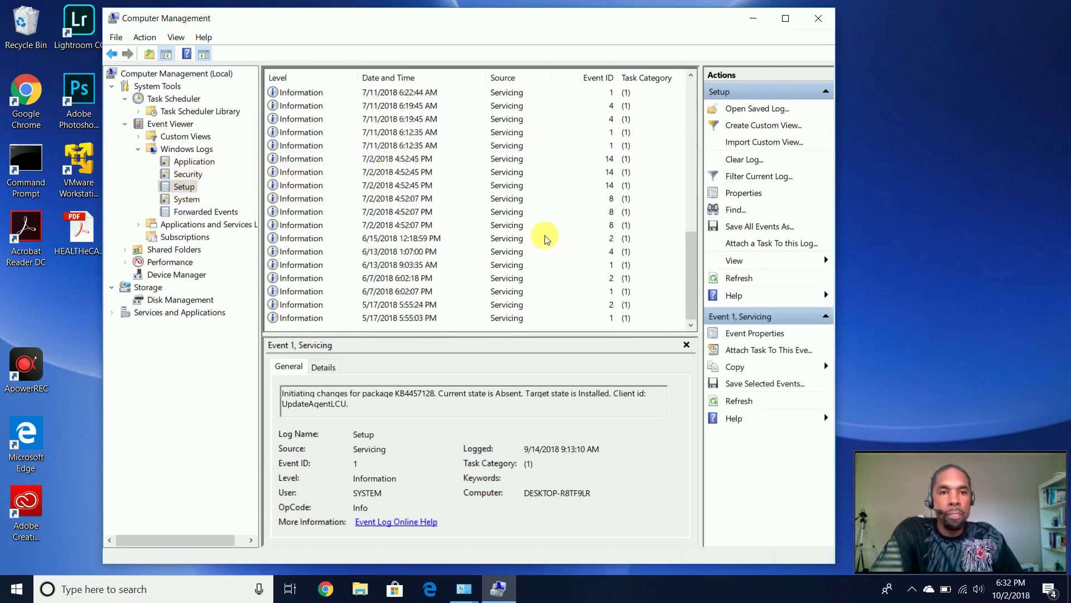
click(462, 200)
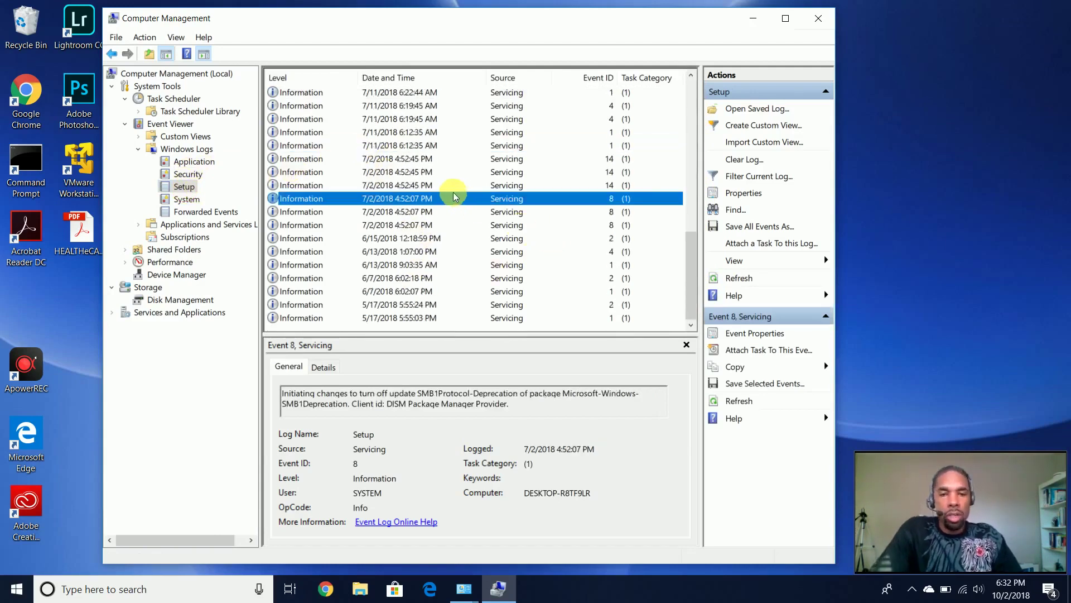
key(Down)
key(Down)
key(Down)
key(Down)
key(Down)
key(Down)
key(Down)
key(Down)
key(Down)
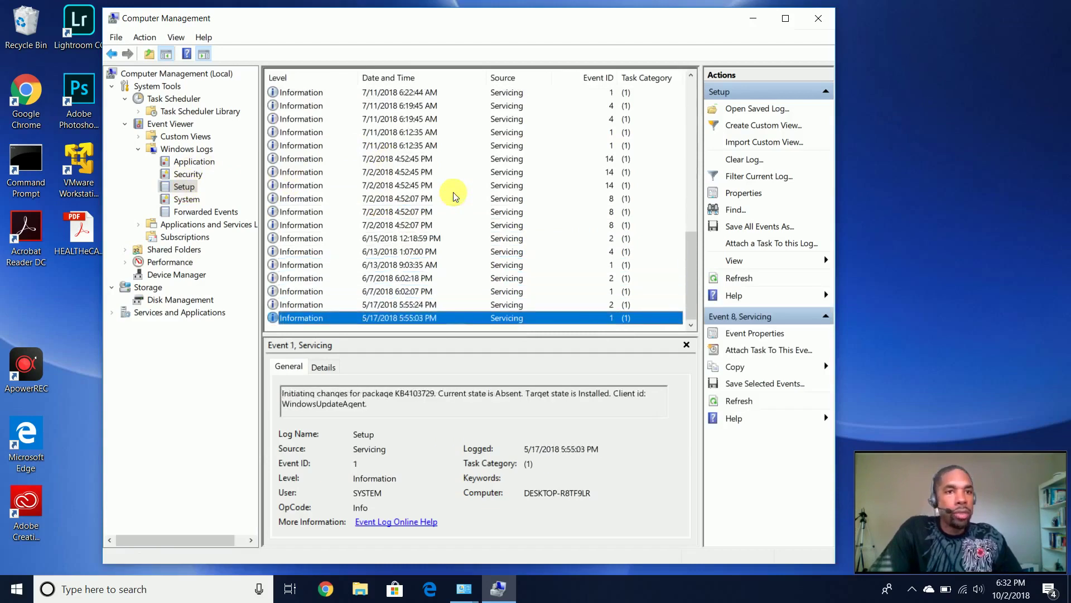
key(Up)
key(Up)
key(Up)
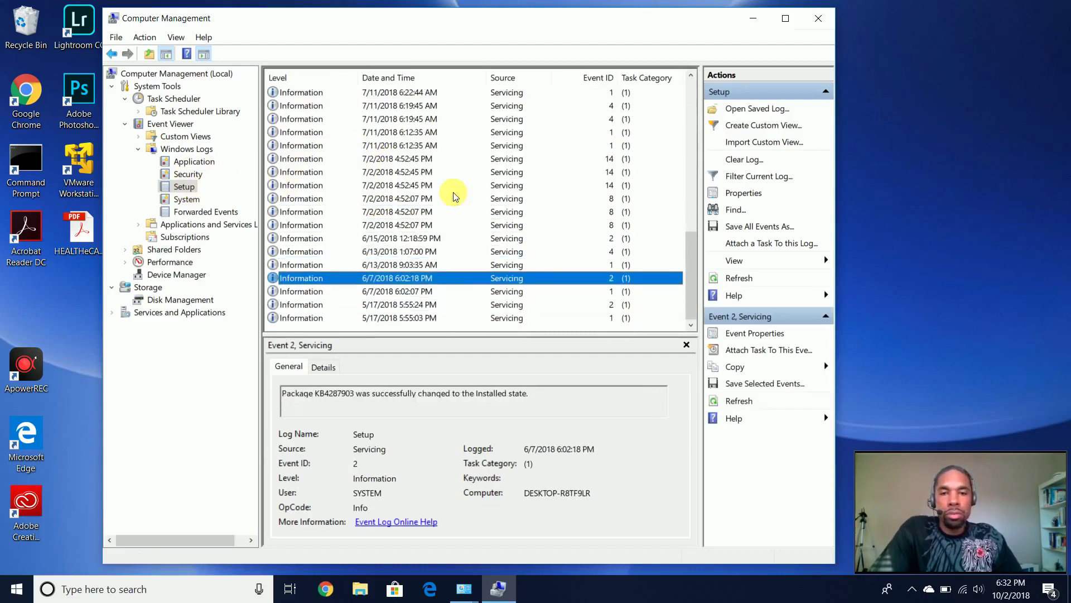
key(Up)
key(Up)
key(Up)
key(Up)
key(Up)
key(Up)
key(Up)
key(Up)
key(Up)
key(Up)
key(Up)
key(Up)
key(Up)
key(Up)
key(Up)
key(Up)
key(Up)
key(Up)
key(Up)
key(Up)
key(Up)
key(Up)
key(Up)
key(Up)
key(Up)
key(Up)
key(Up)
key(Up)
key(Up)
key(Up)
key(Up)
key(Up)
key(Up)
key(Up)
key(Up)
key(Up)
key(Up)
key(Up)
key(Up)
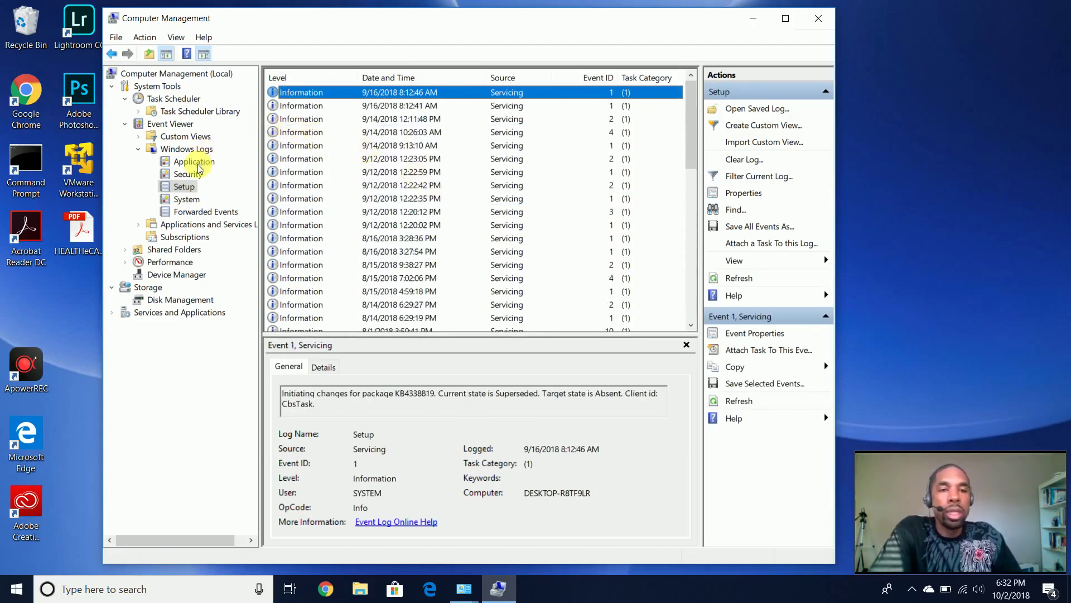
Check the System log briefly, then return to the filtered Application error log
click(196, 165)
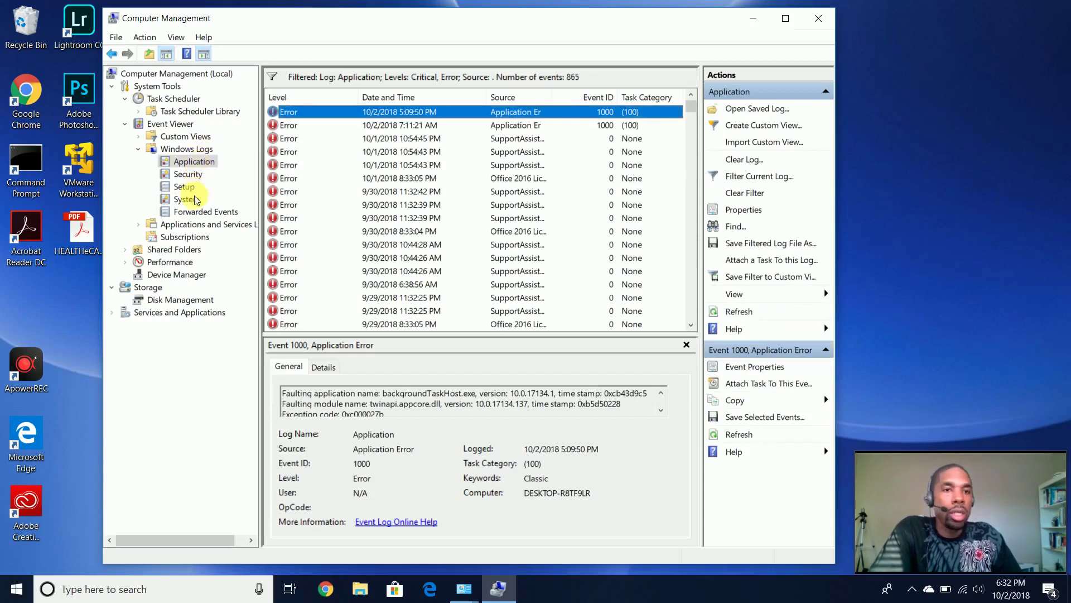
click(195, 199)
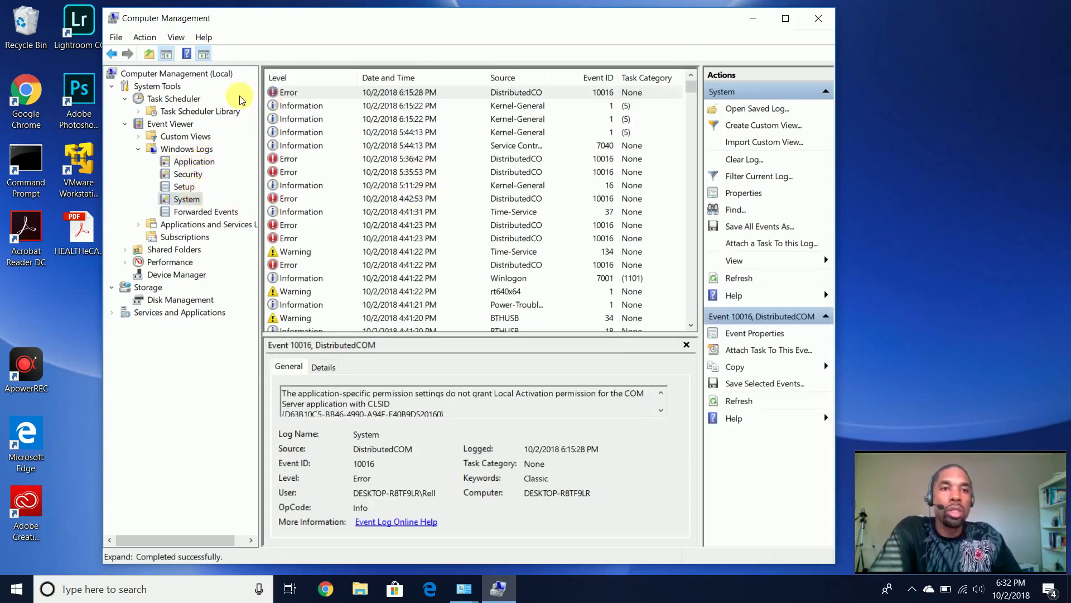
click(194, 162)
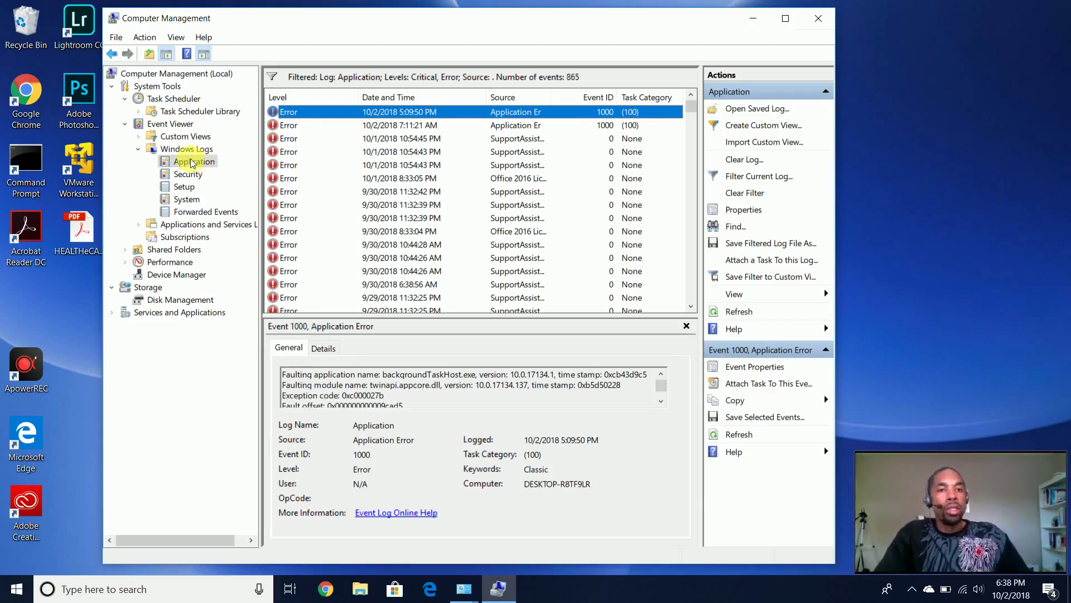
Show the filtered System log and step through the 4:41:23 and 4:41:22 errors and warnings
click(195, 200)
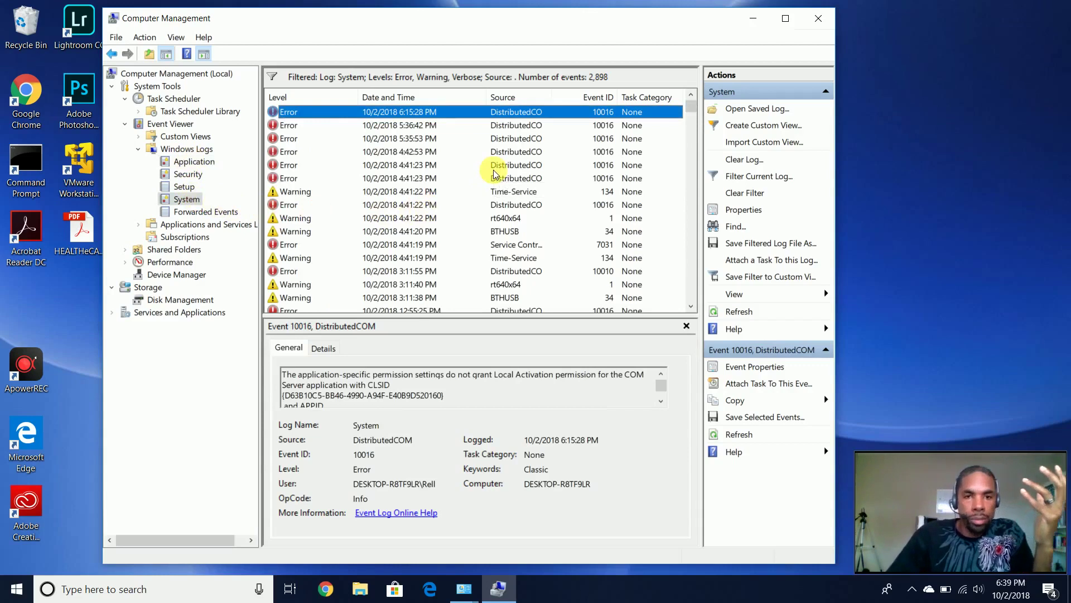
key(Down)
key(Down)
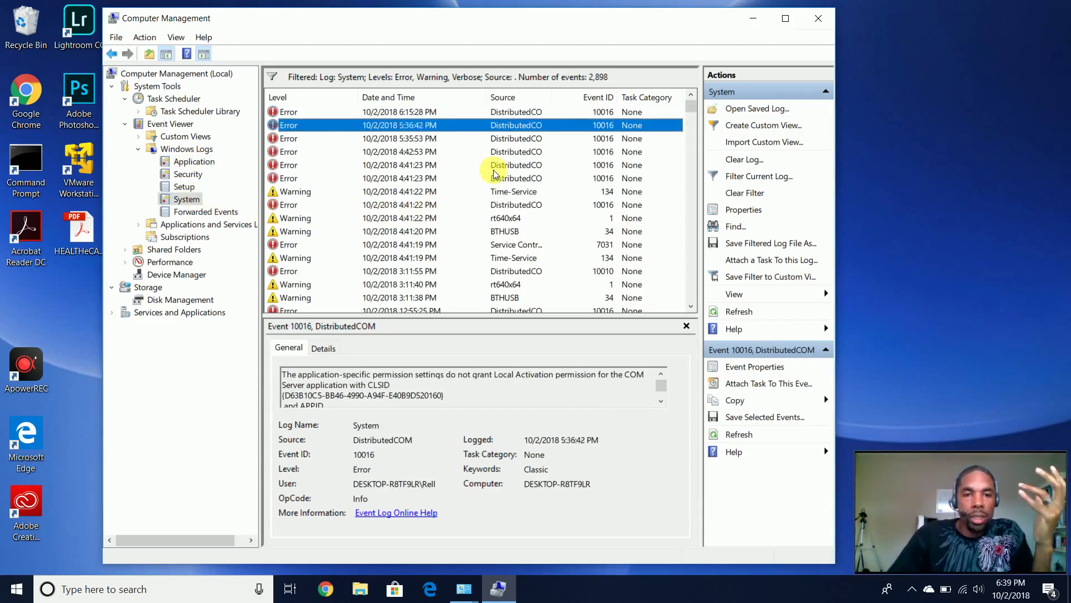
key(Down)
key(Down)
key(Down)
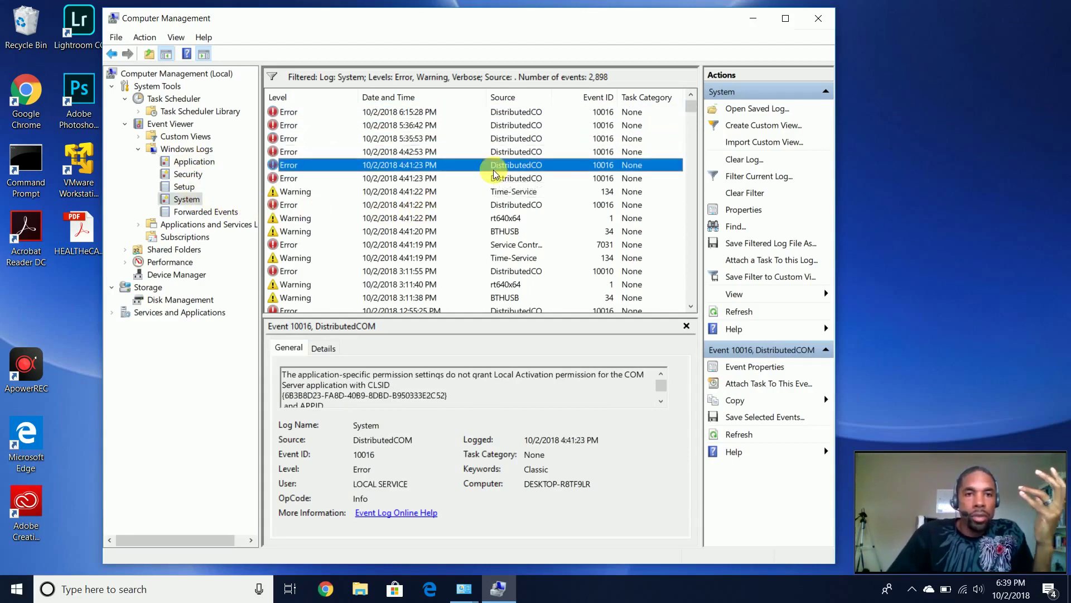
key(Down)
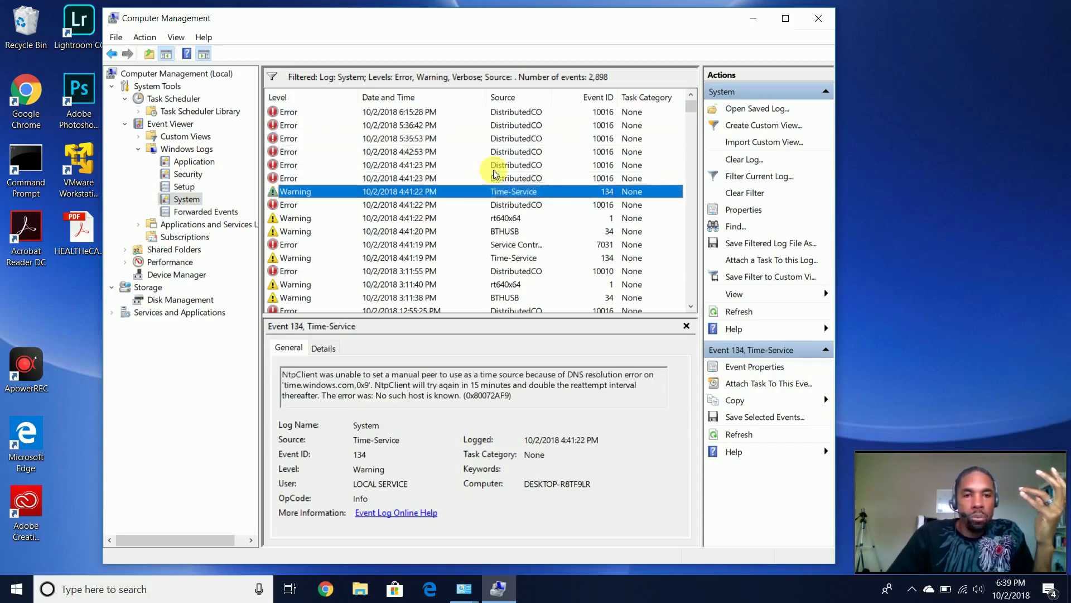
key(Down)
Continue through the Time-Service, rt640x64, BTHUSB and Service Control Manager event details
key(Up)
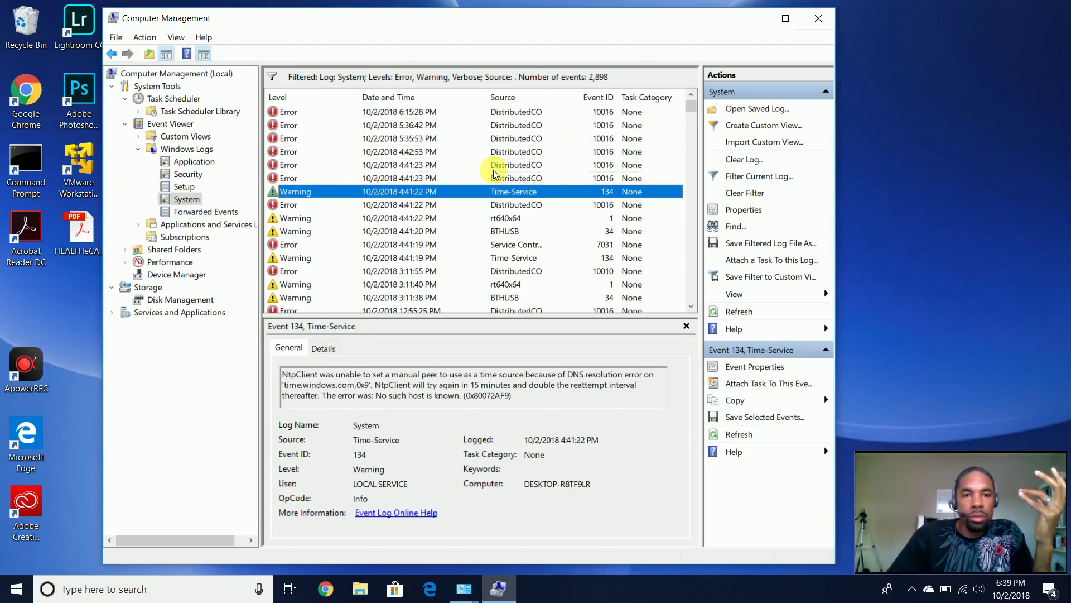
key(Down)
key(Down)
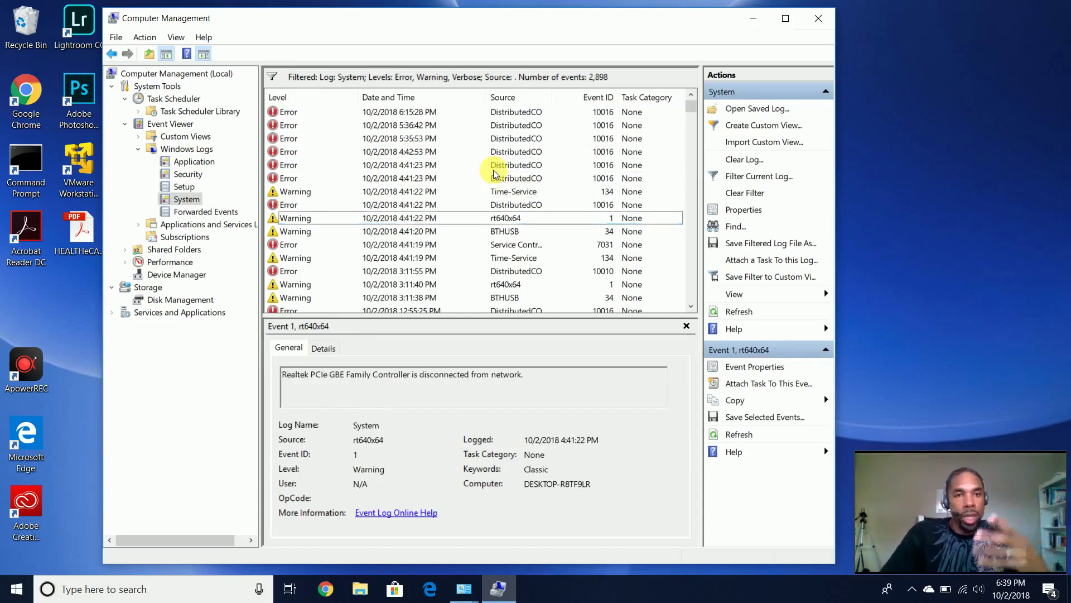
key(Down)
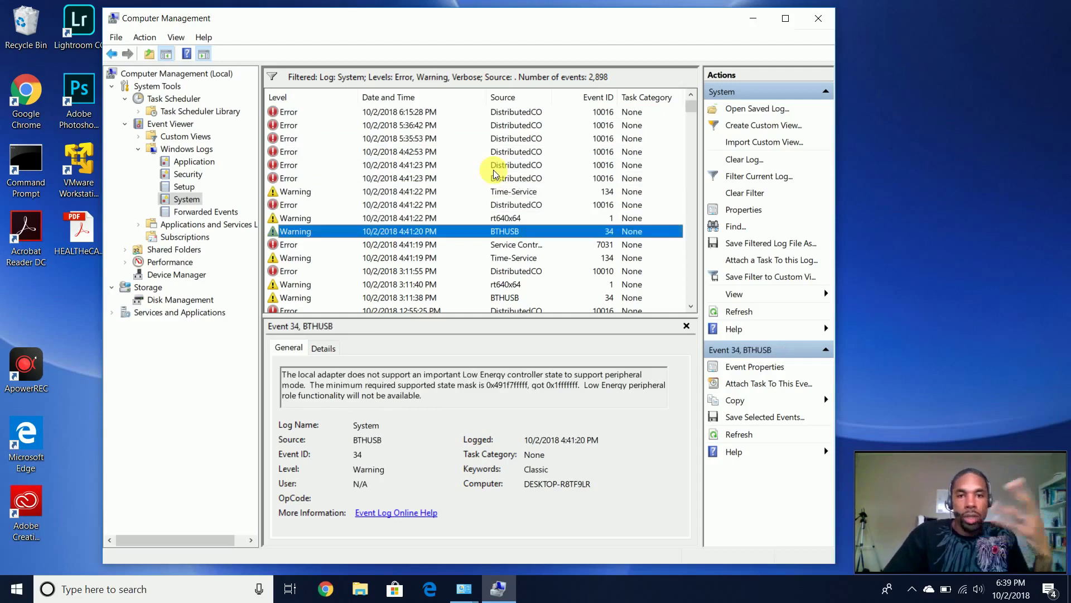
key(Down)
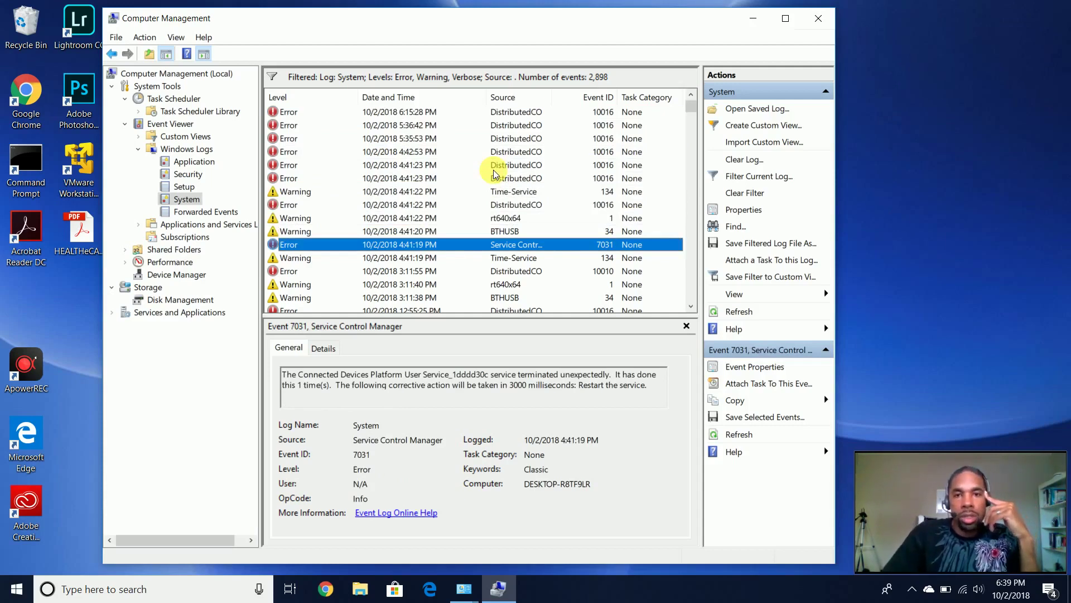
key(Down)
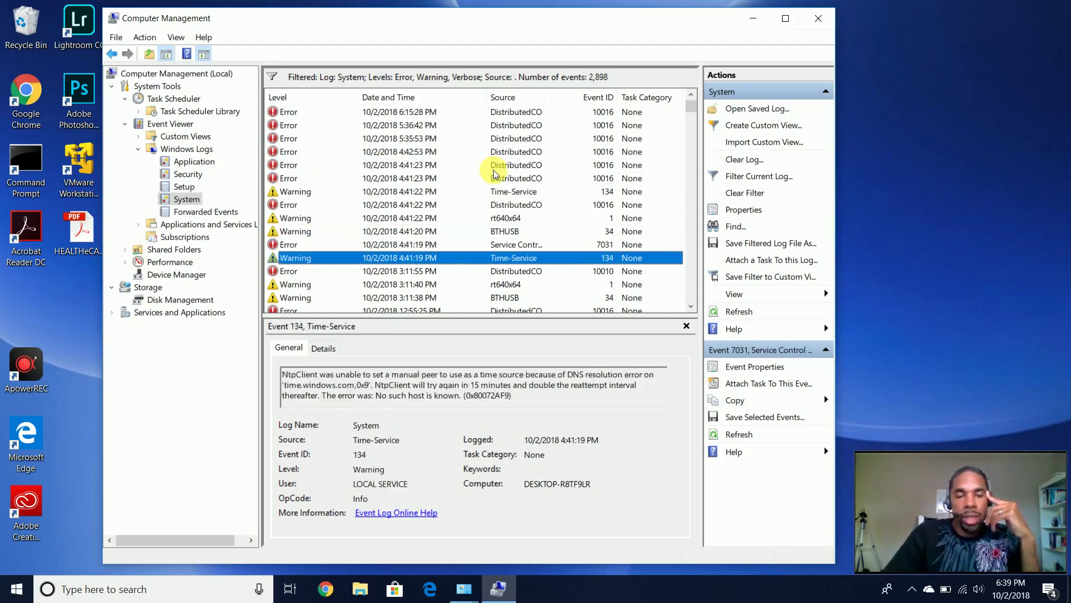
scroll(385, 167, down, 4)
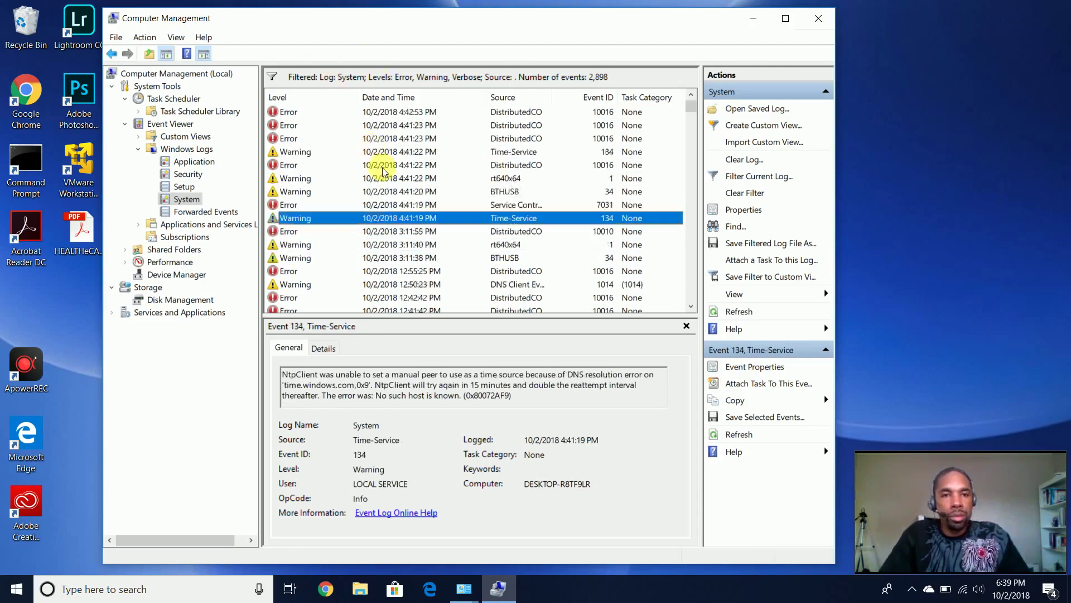
Step down past 3:11 PM and show the 12:41:31 PM rt640x64 network-disconnected warning
key(Down)
key(Down)
key(Down)
key(Down)
key(Down)
key(Down)
key(Down)
key(Down)
key(Down)
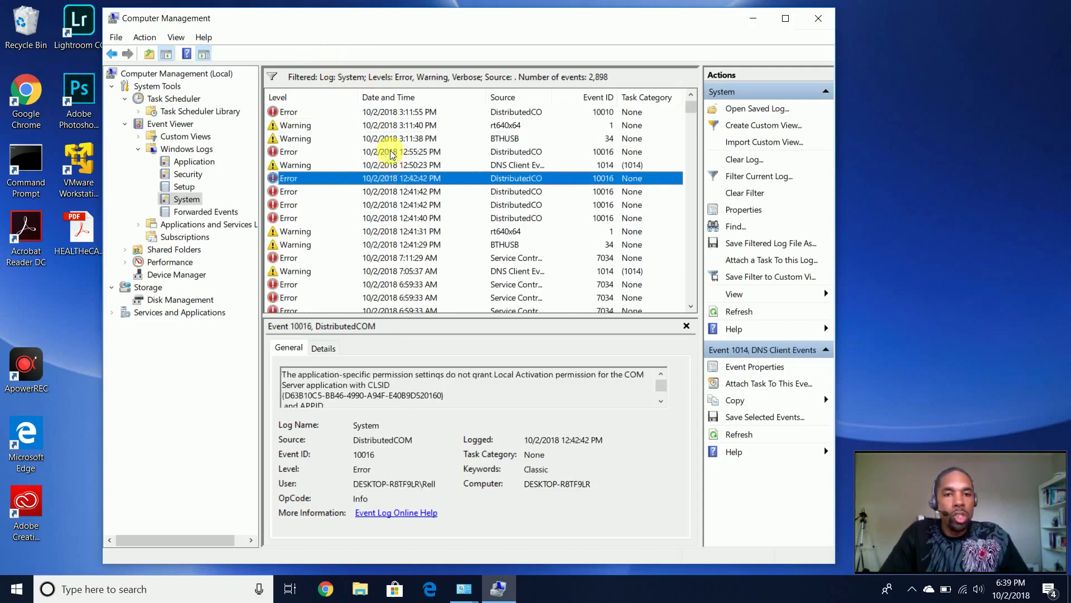
key(Down)
key(Down)
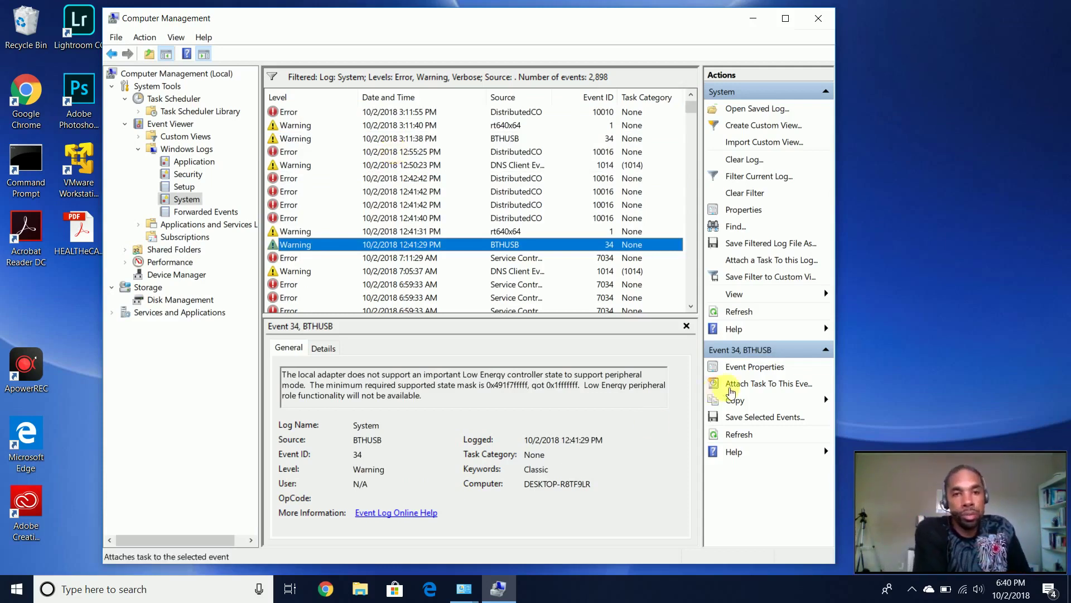
click(448, 230)
scroll(447, 223, down, 5)
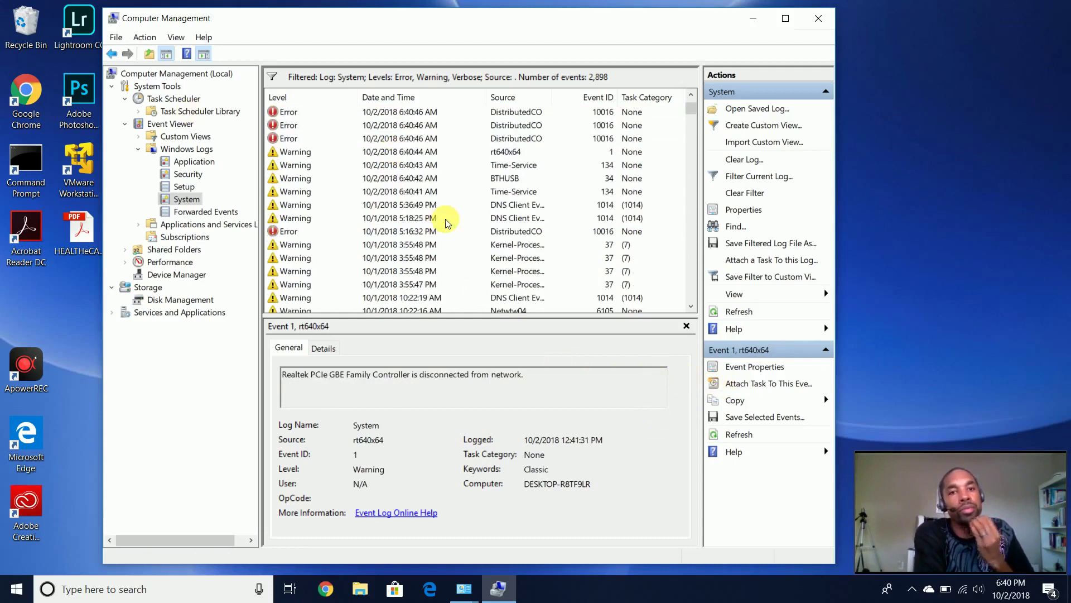
scroll(447, 223, up, 1)
scroll(446, 222, up, 5)
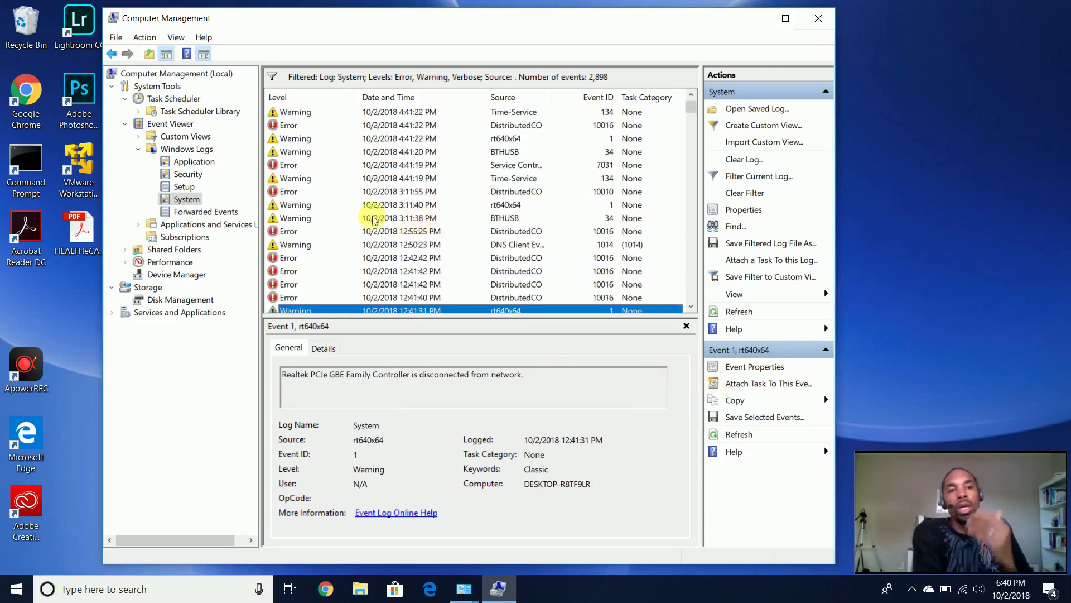
Alternate twice between filtered Application and System logs, ending on System's DistributedCOM Event 10016
click(176, 163)
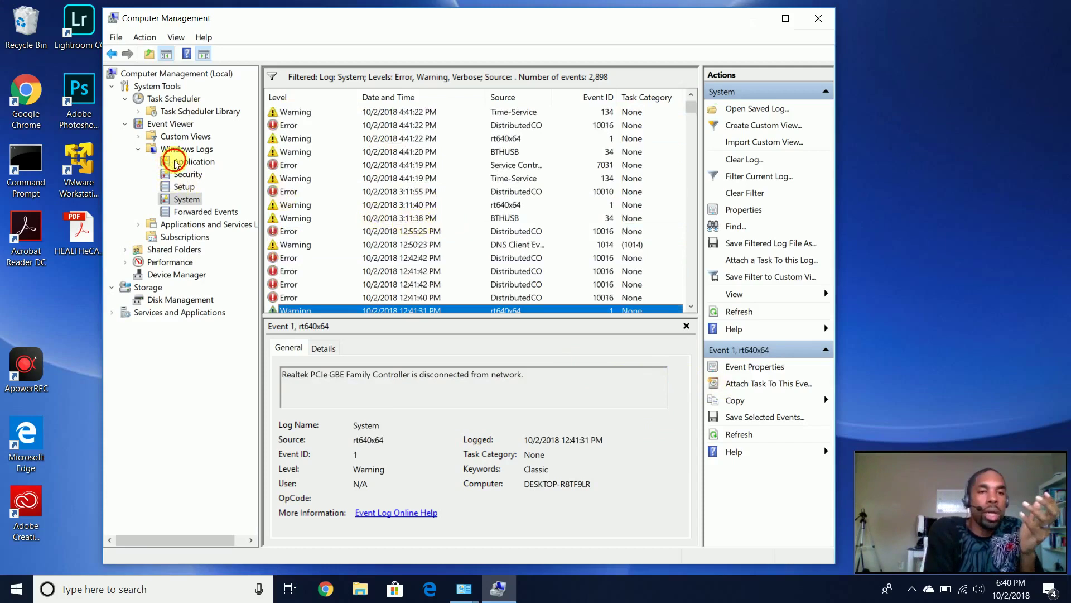
click(187, 199)
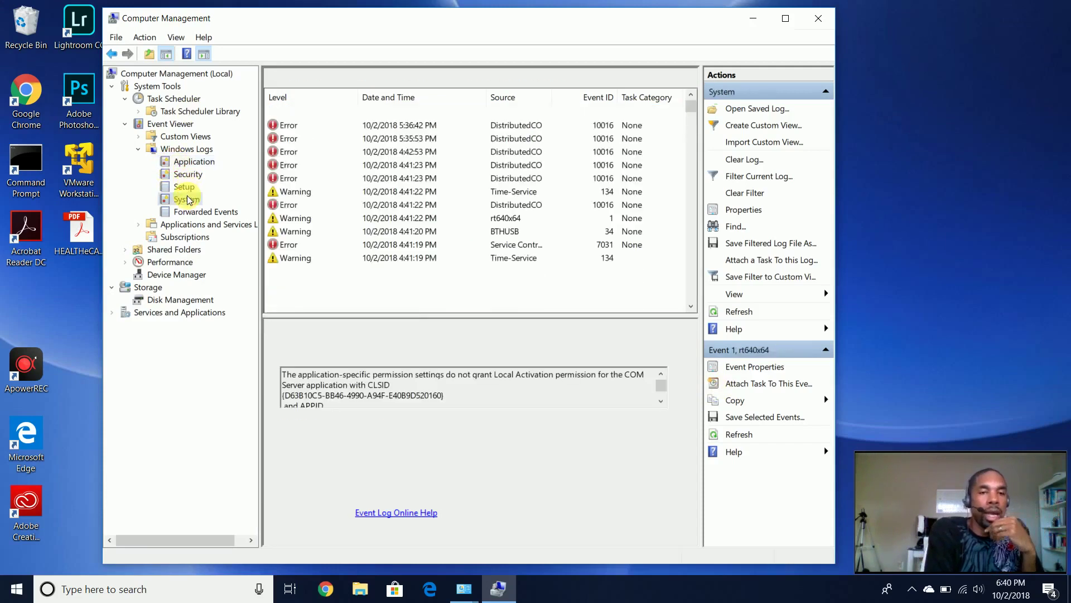
click(187, 162)
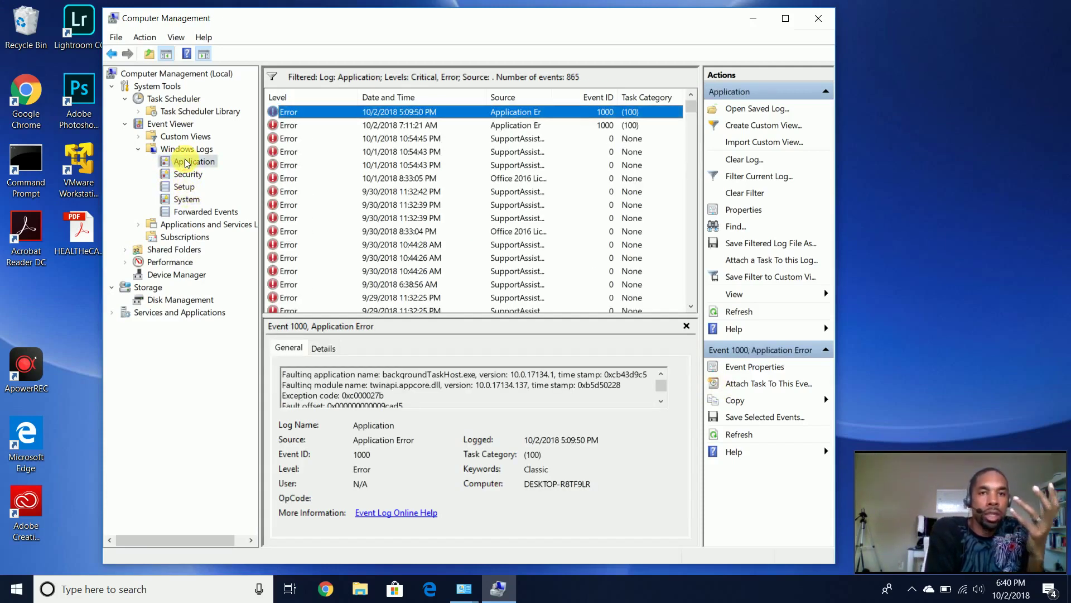
click(187, 200)
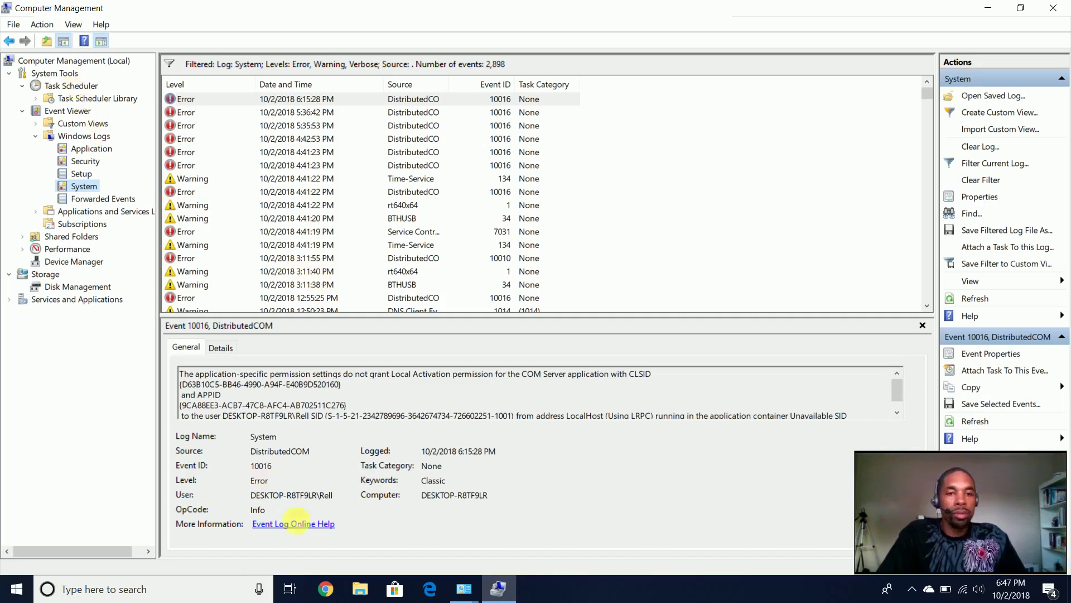
click(361, 589)
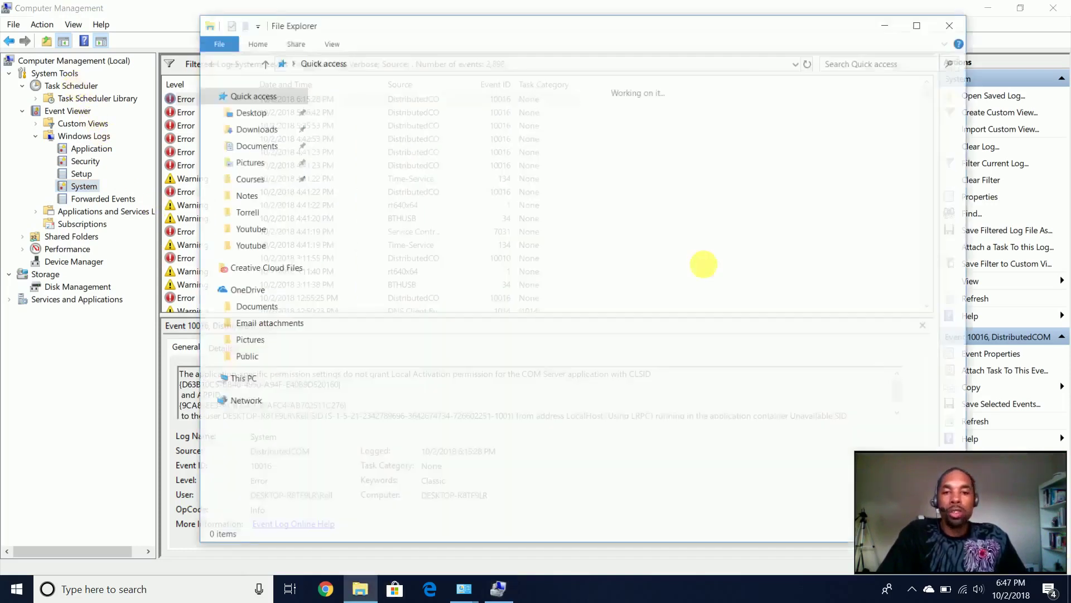
click(948, 26)
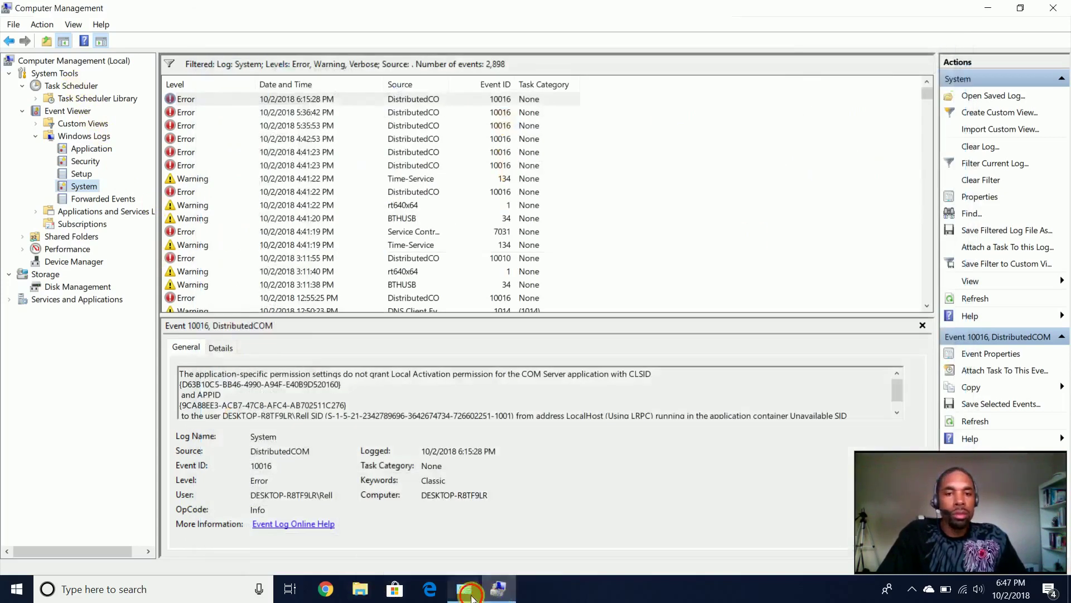
mouse_move(471, 597)
mouse_move(434, 560)
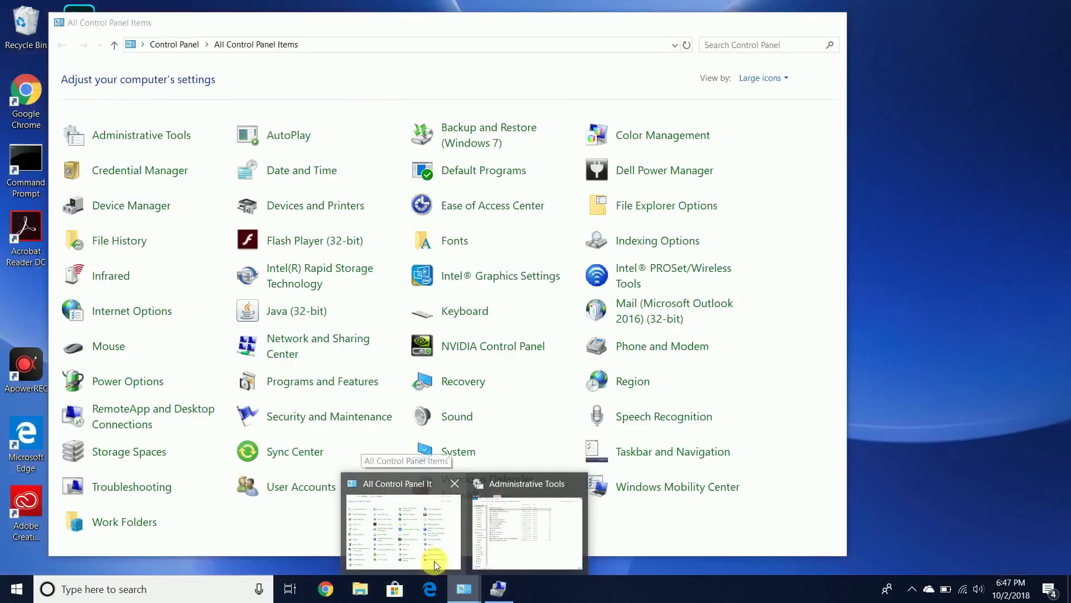
click(434, 561)
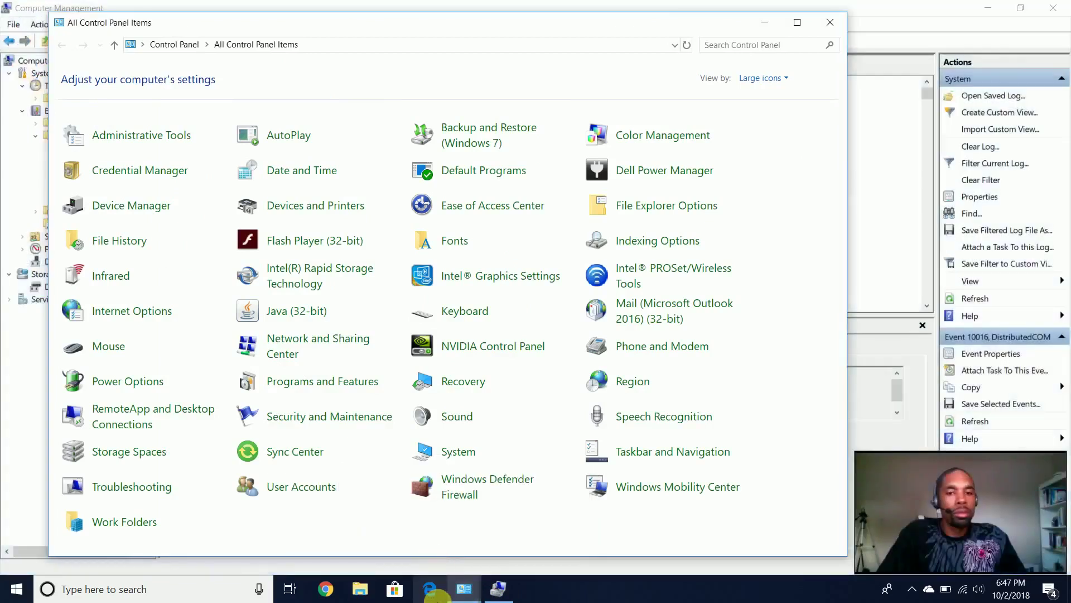
click(461, 597)
mouse_move(474, 597)
click(450, 566)
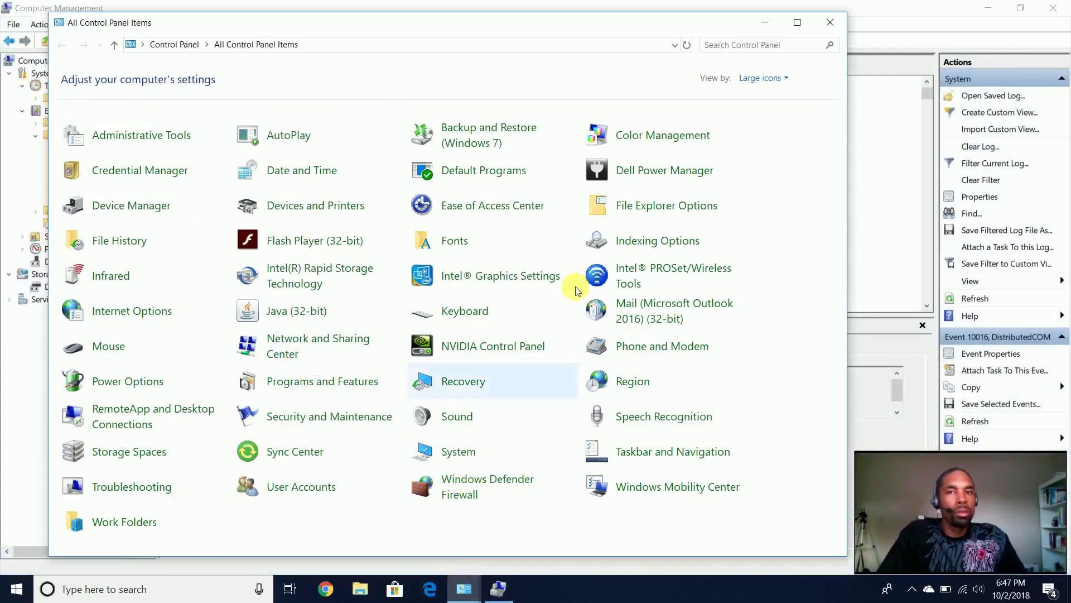
click(764, 24)
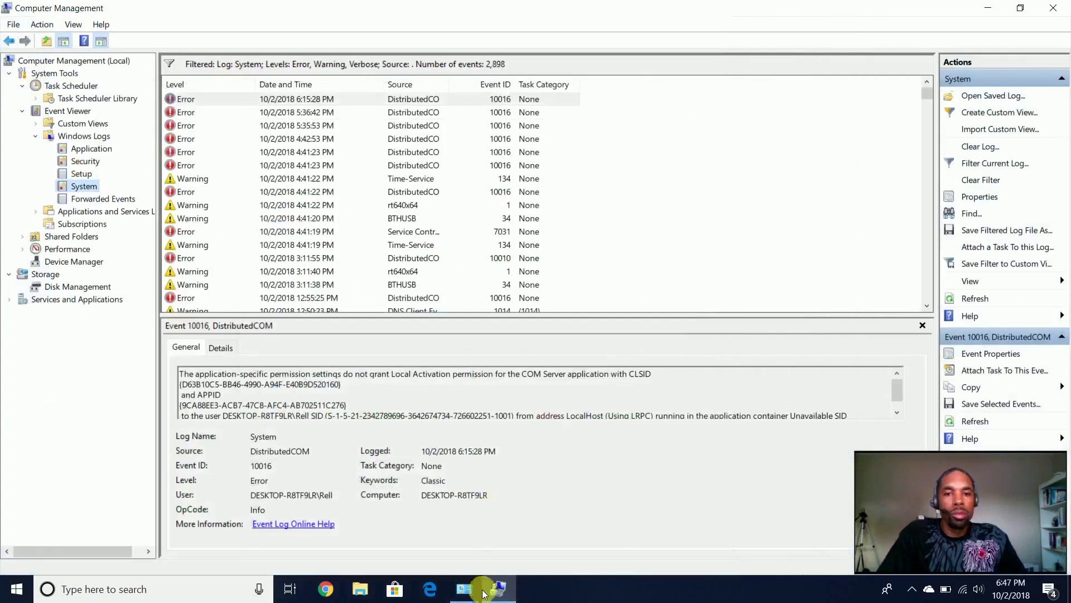
mouse_move(480, 596)
click(506, 560)
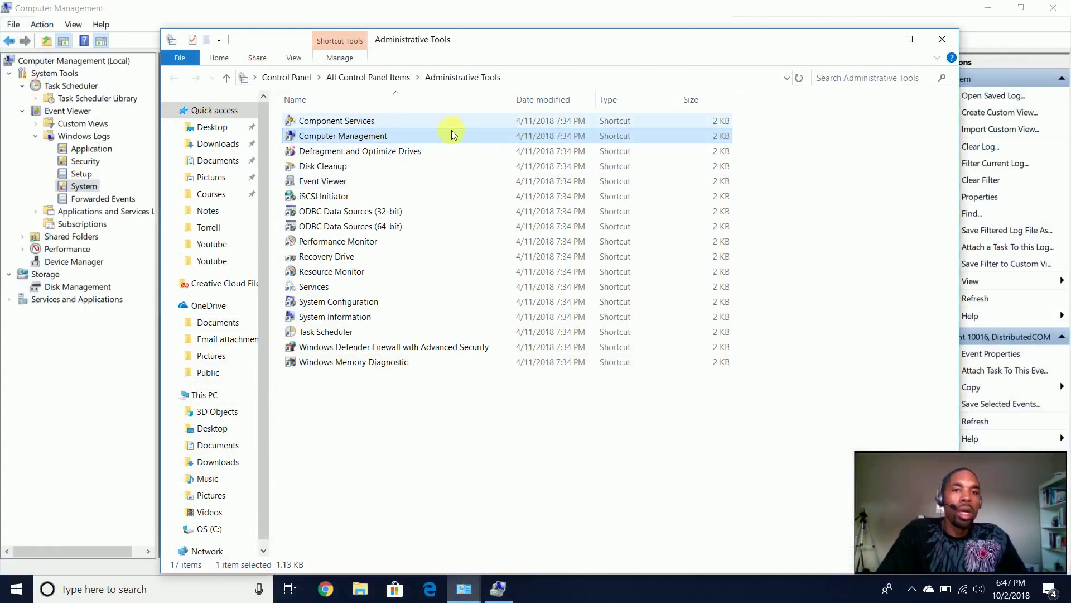
click(869, 49)
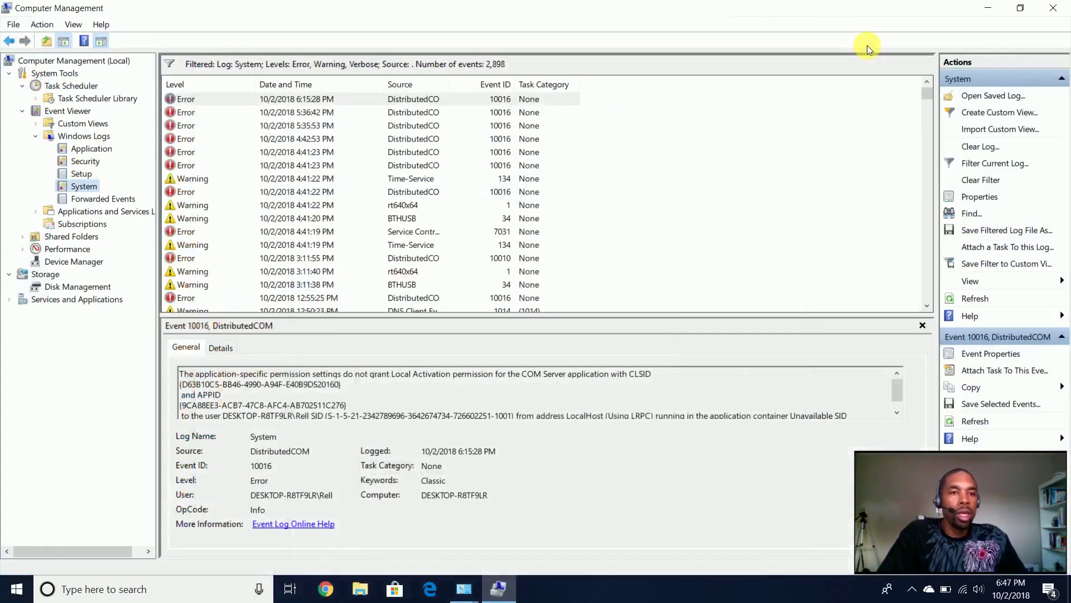